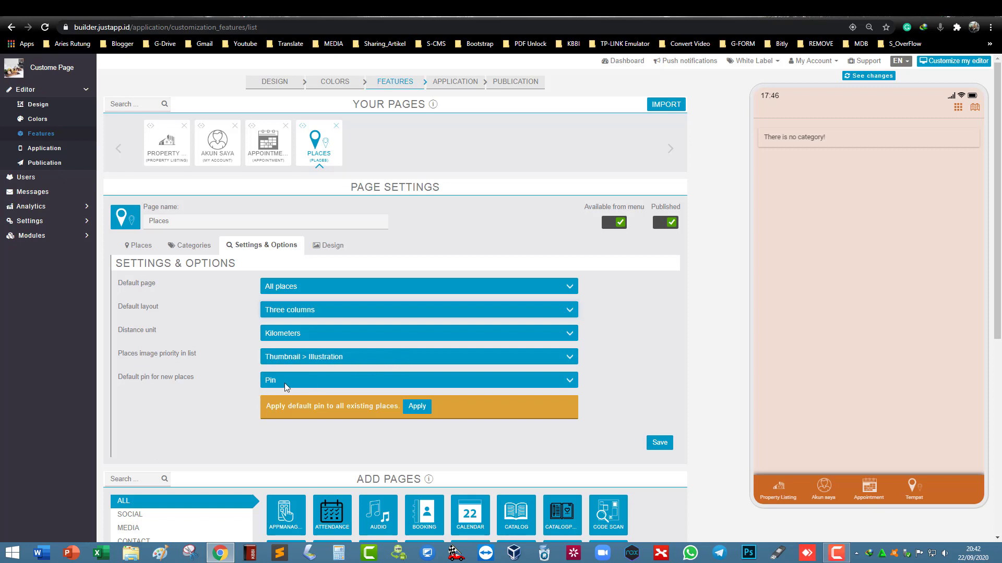
- Save the Places settings with Pin as the default pin for new places and open the page's background design options
{"action": "left_click", "coordinate": [323, 379]}
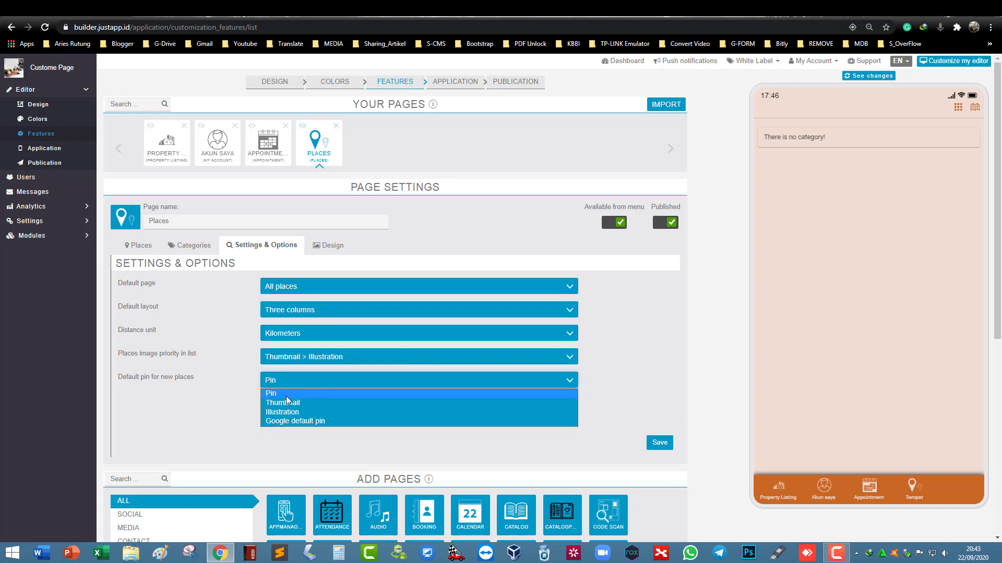
{"action": "left_click", "coordinate": [325, 385]}
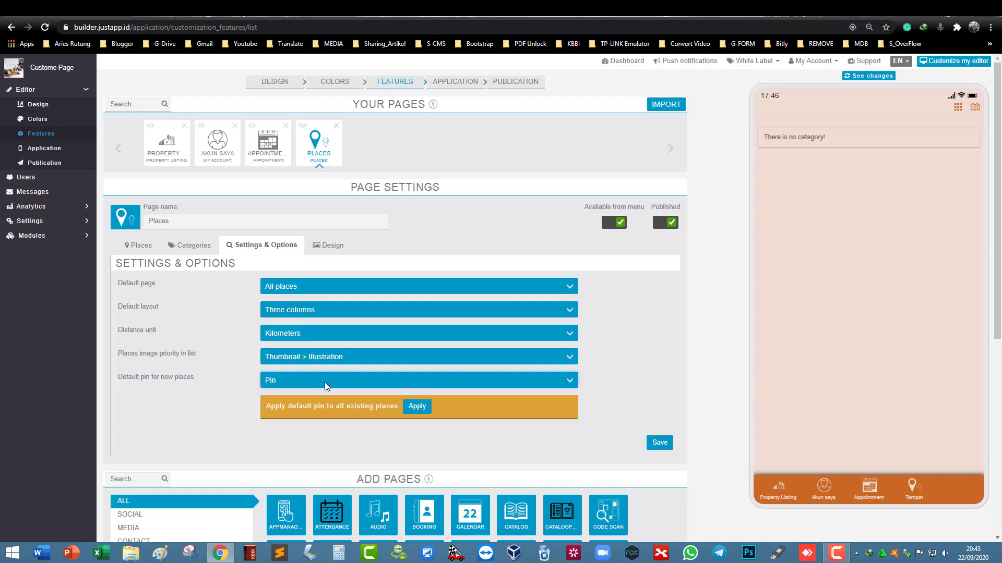
{"action": "scroll", "coordinate": [311, 378], "scroll_direction": "down", "scroll_amount": 2}
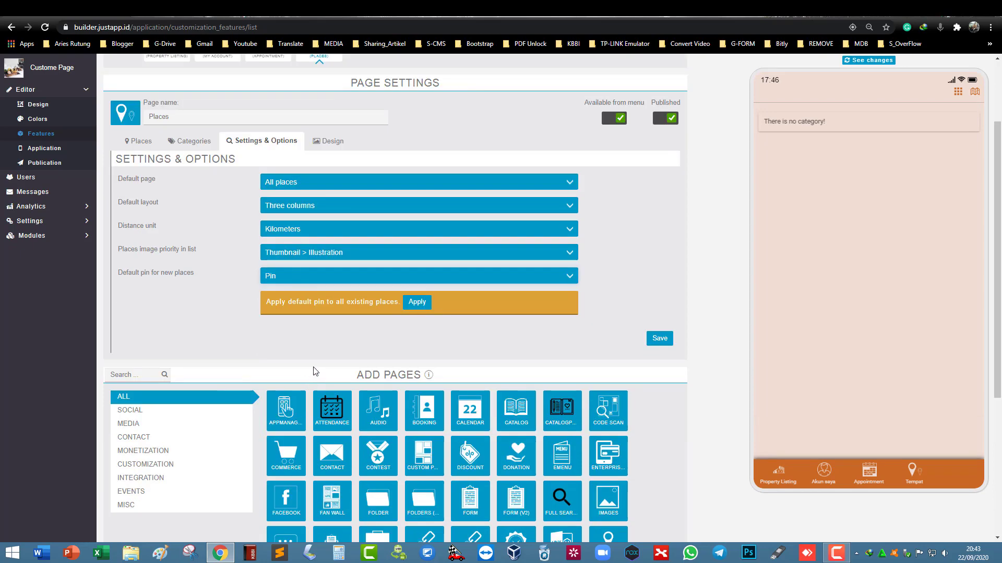
{"action": "left_click", "coordinate": [656, 340]}
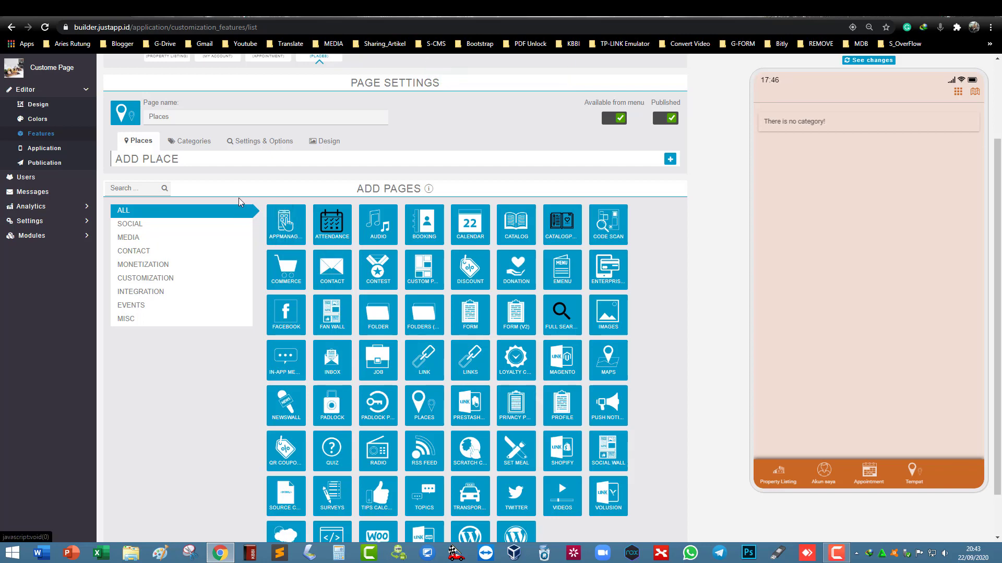
{"action": "left_click", "coordinate": [319, 146]}
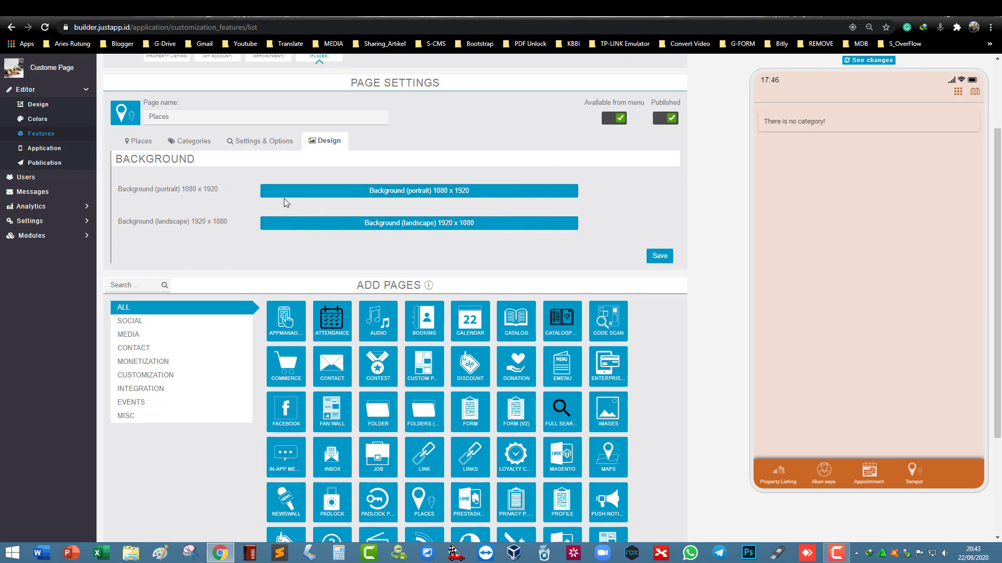
- Start a new category on the Places page and name it "Warung"
{"action": "left_click", "coordinate": [203, 148]}
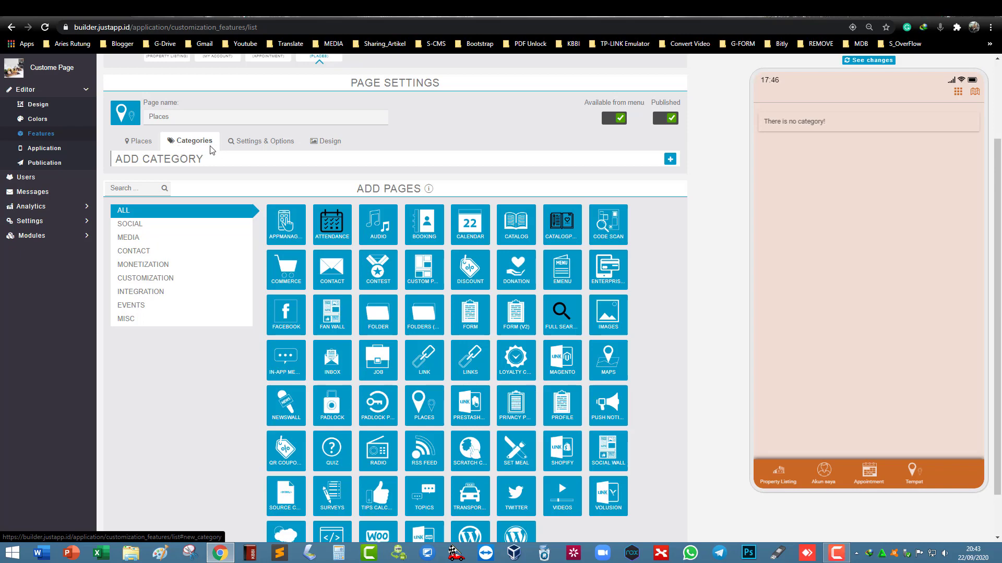
{"action": "scroll", "coordinate": [212, 149], "scroll_direction": "up", "scroll_amount": 2}
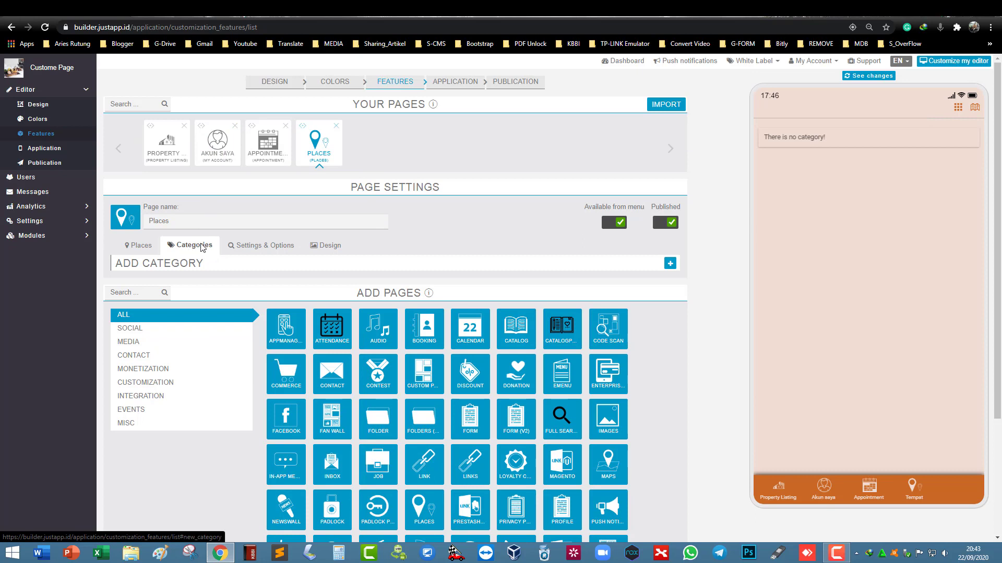
{"action": "left_click", "coordinate": [670, 264]}
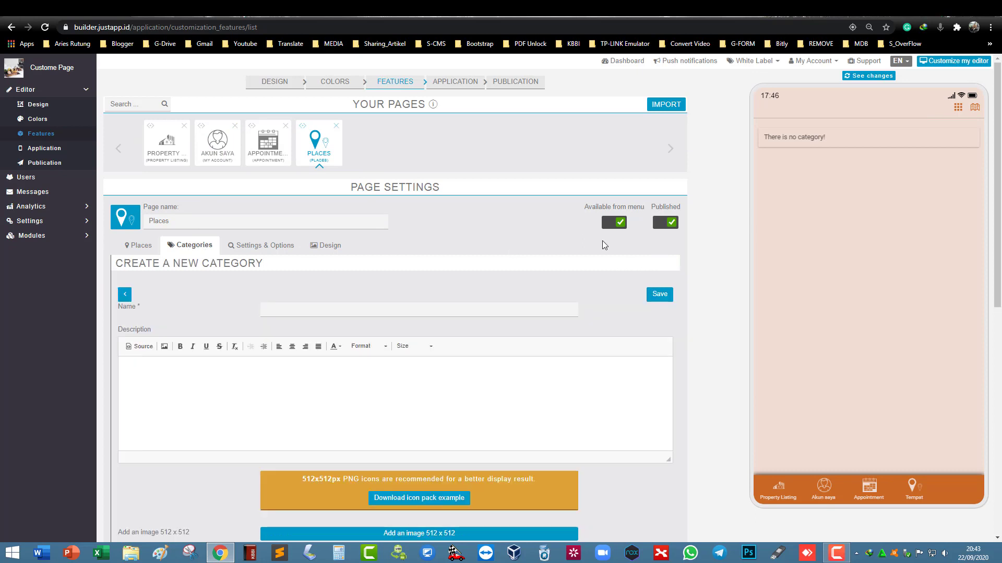
{"action": "left_click", "coordinate": [397, 312]}
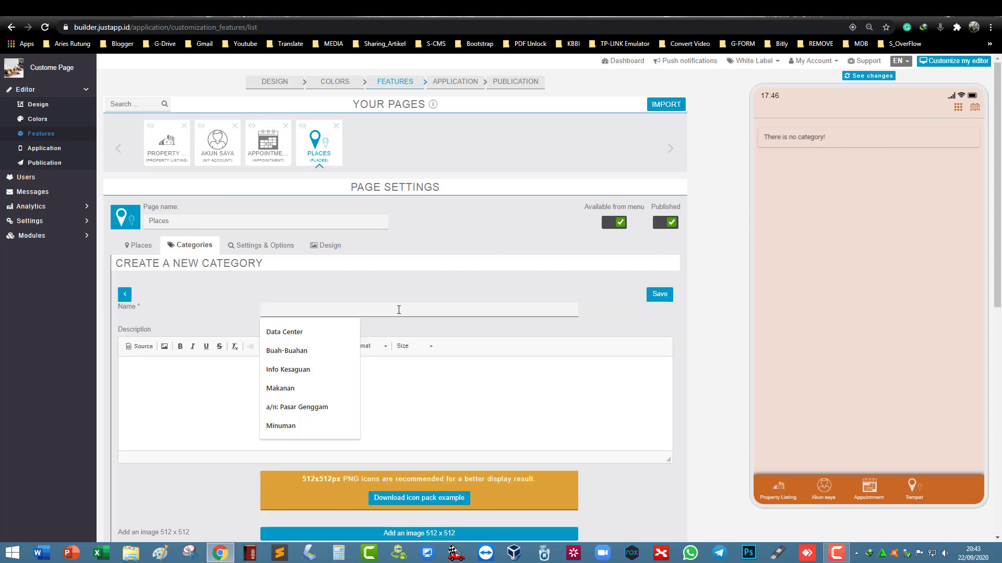
{"action": "type", "text": "Warung"}
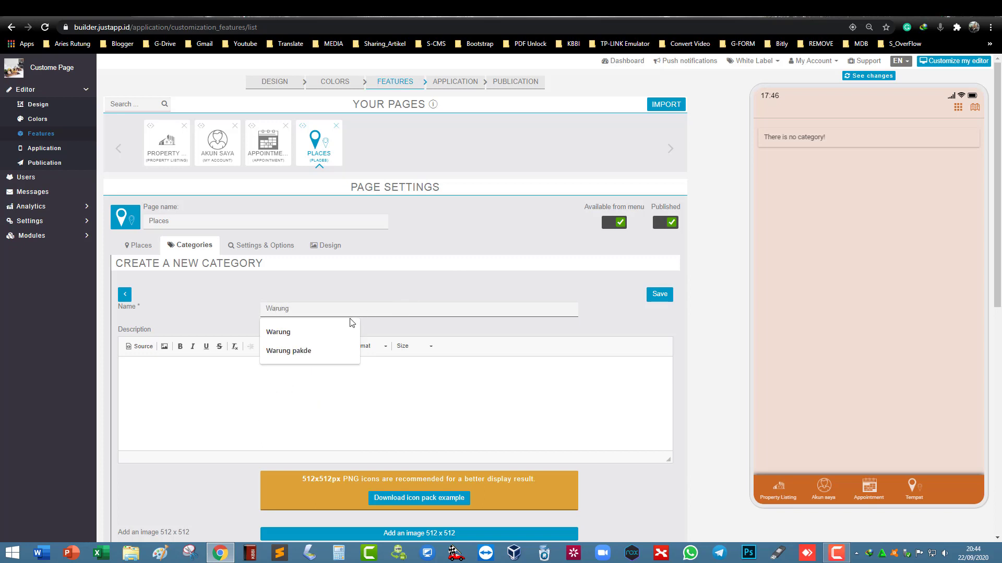
{"action": "left_click", "coordinate": [336, 328]}
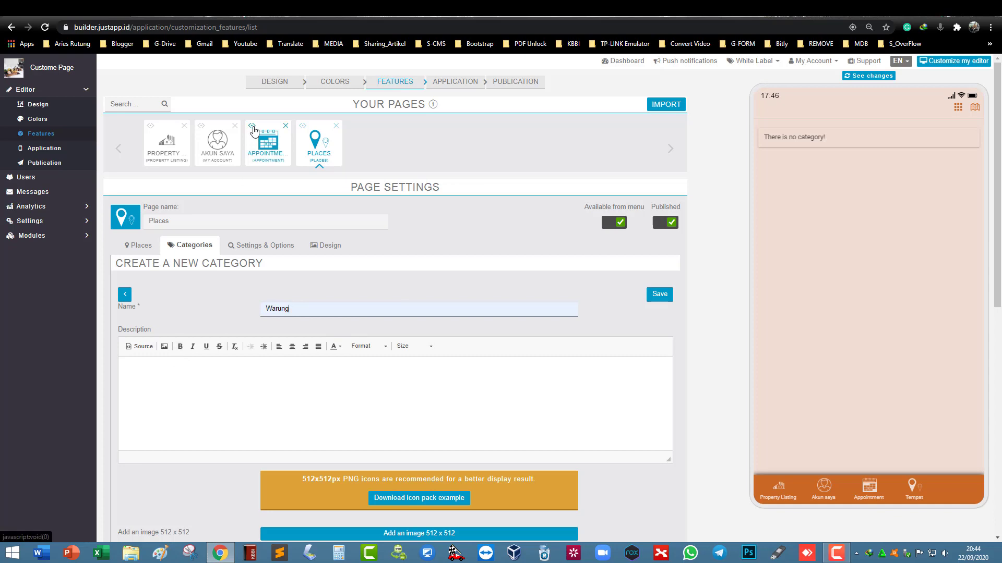
- Copy the selected Lorem ipsum paragraph from the Google results page and paste it as the Warung category's description
{"action": "key", "text": "ctrl+Tab"}
{"action": "right_click", "coordinate": [563, 293]}
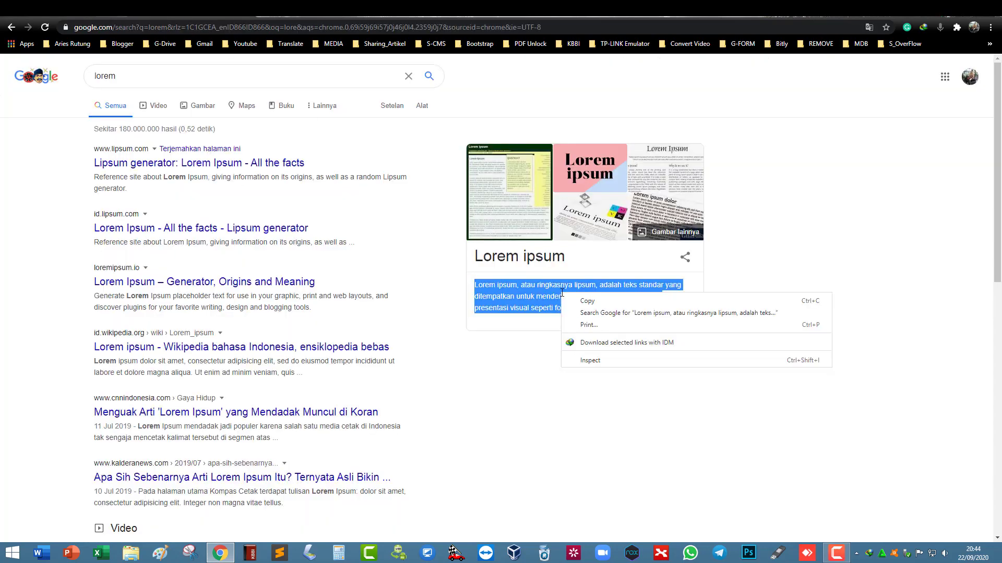
{"action": "left_click", "coordinate": [574, 301]}
{"action": "key", "text": "ctrl+shift+Tab"}
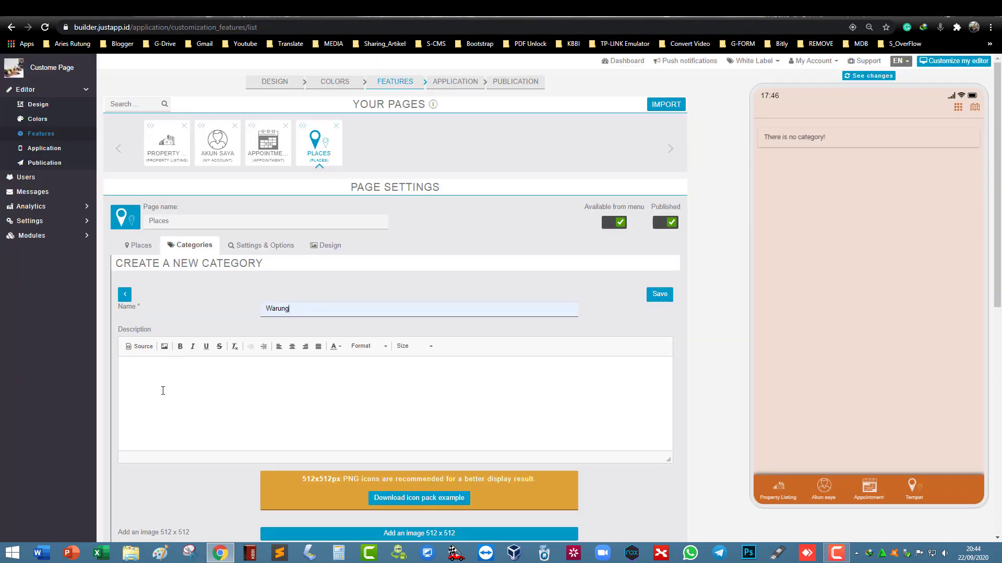
{"action": "left_click", "coordinate": [158, 381]}
{"action": "key", "text": "ctrl+v"}
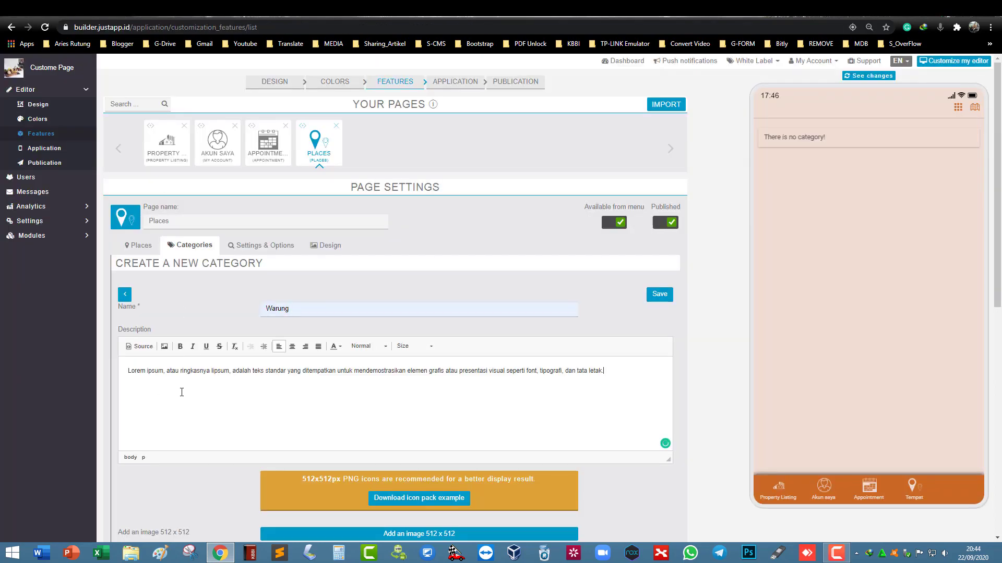
- Add the finger-print image from Downloads at its full crop as the Warung category's picture and save the category
{"action": "scroll", "coordinate": [177, 389], "scroll_direction": "down", "scroll_amount": 2}
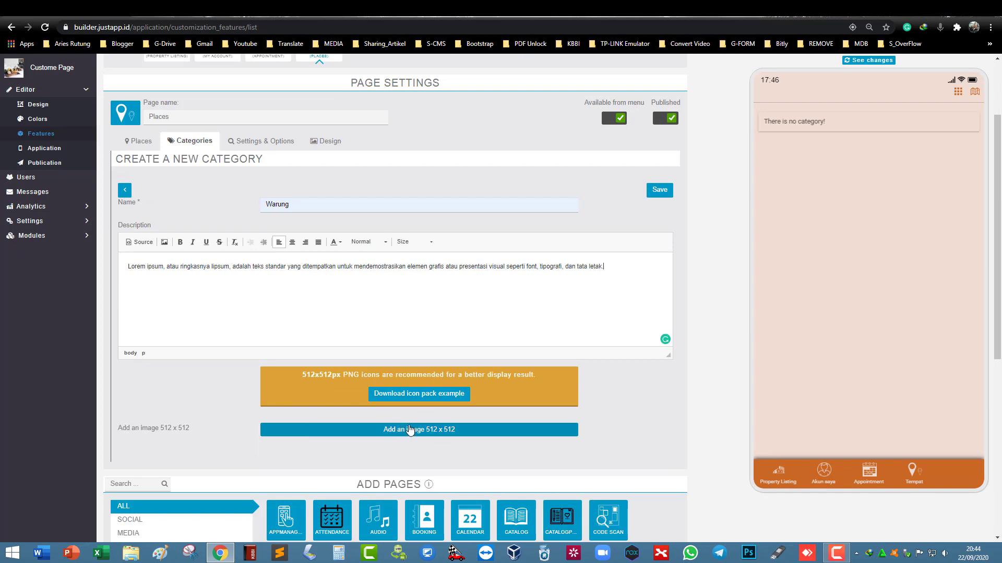
{"action": "left_click", "coordinate": [413, 428]}
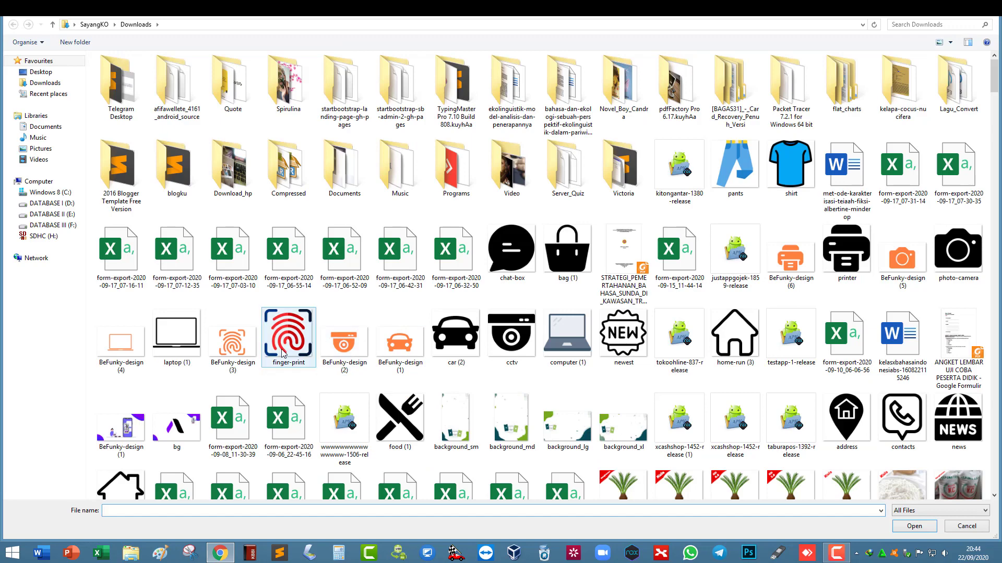
{"action": "double_click", "coordinate": [276, 340]}
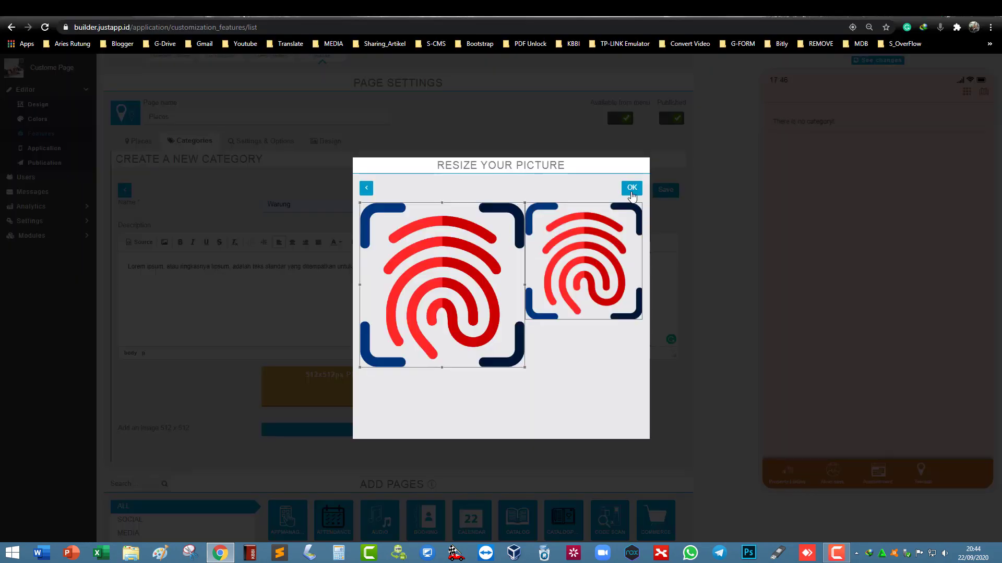
{"action": "left_click", "coordinate": [631, 191]}
{"action": "scroll", "coordinate": [425, 356], "scroll_direction": "down", "scroll_amount": 3}
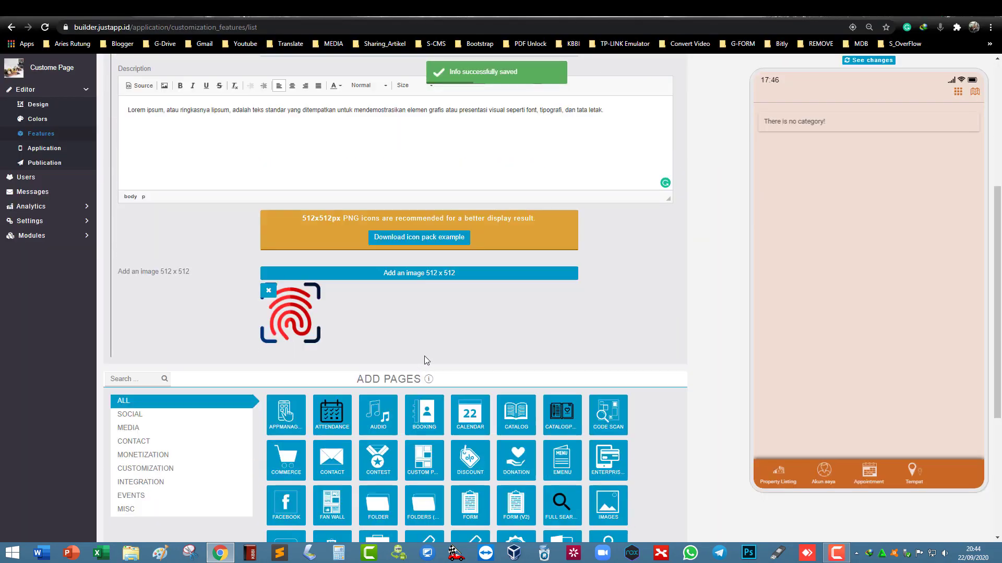
{"action": "scroll", "coordinate": [424, 356], "scroll_direction": "up", "scroll_amount": 2}
{"action": "scroll", "coordinate": [377, 324], "scroll_direction": "up", "scroll_amount": 1}
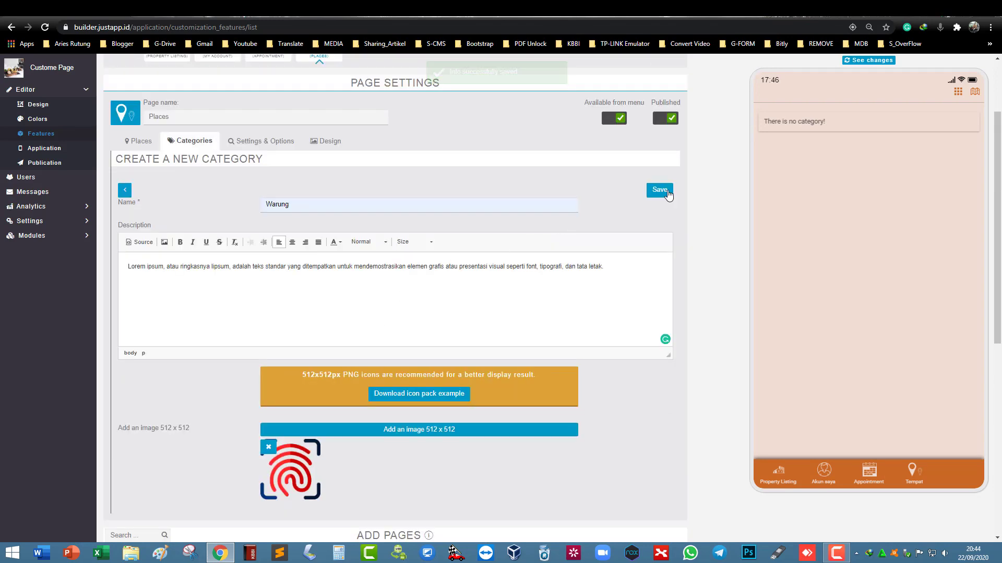
{"action": "left_click", "coordinate": [661, 192]}
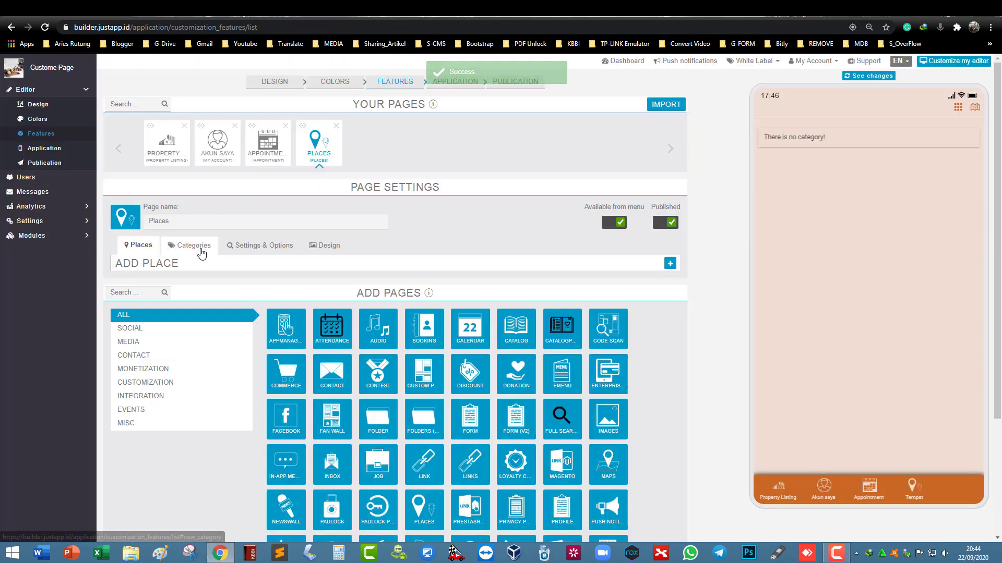
- Start a second category named "Toko Bangunan" and paste the copied Lorem ipsum text as its description
{"action": "left_click", "coordinate": [192, 254]}
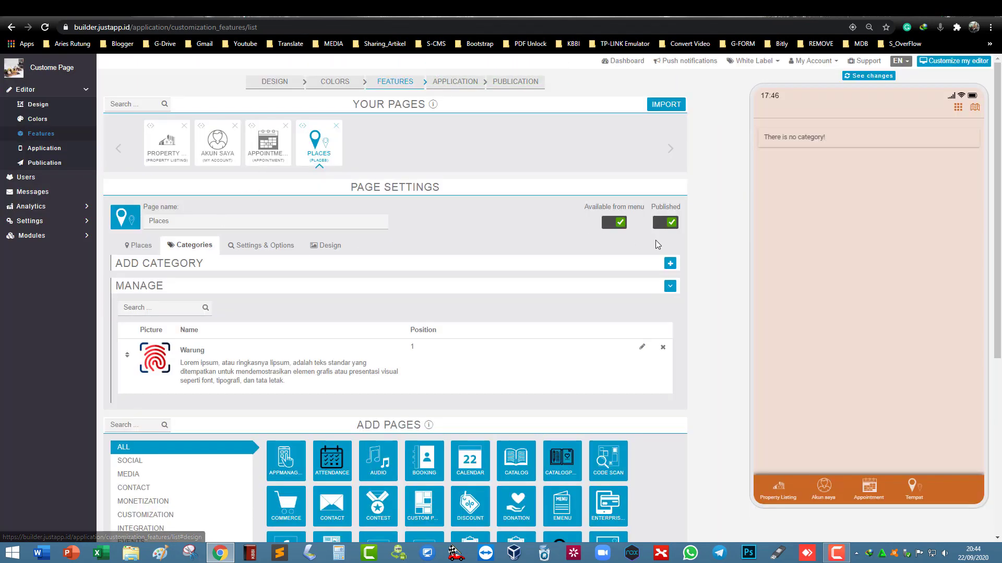
{"action": "left_click", "coordinate": [669, 264]}
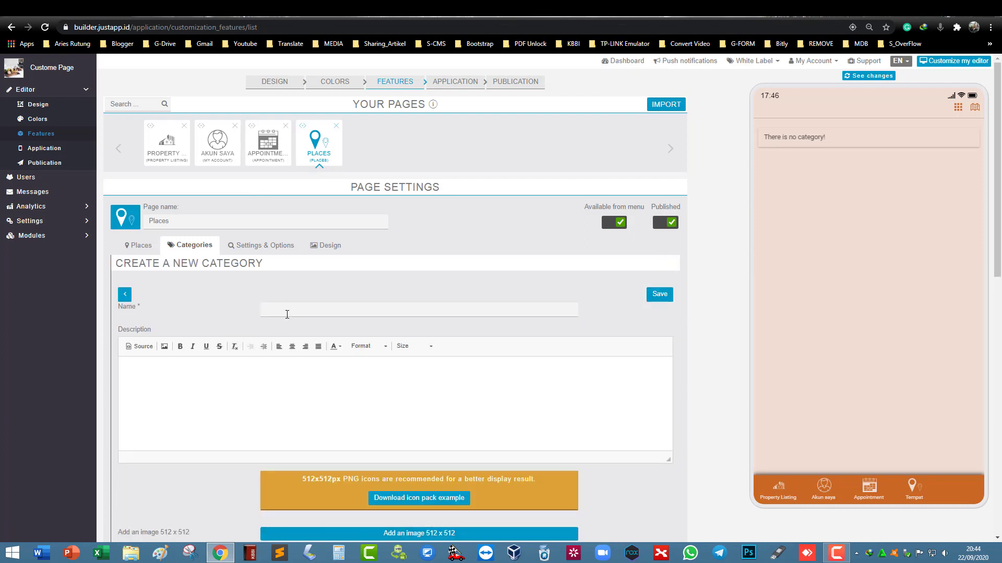
{"action": "left_click", "coordinate": [288, 311]}
{"action": "type", "text": "Tok"}
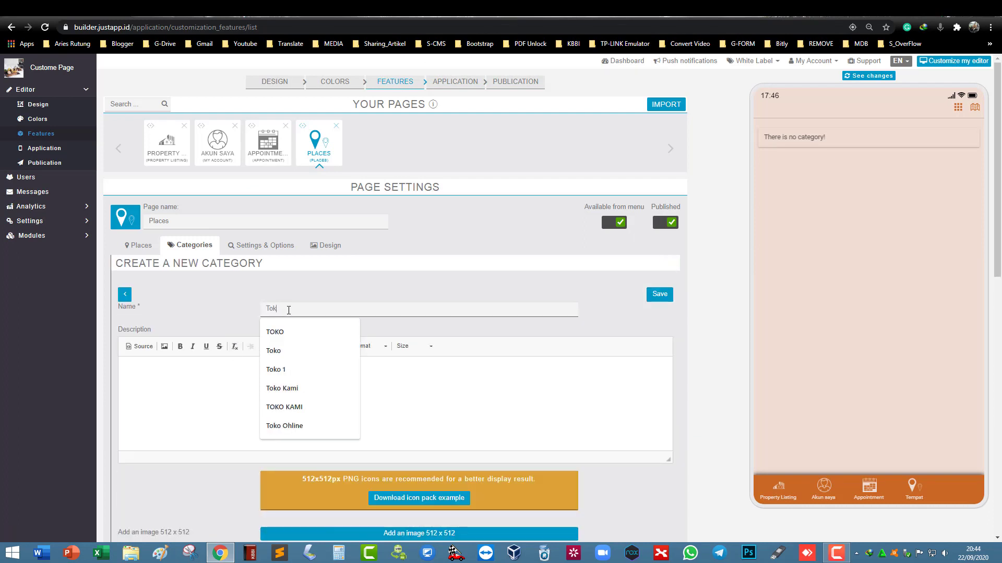
{"action": "type", "text": "o Bangunan"}
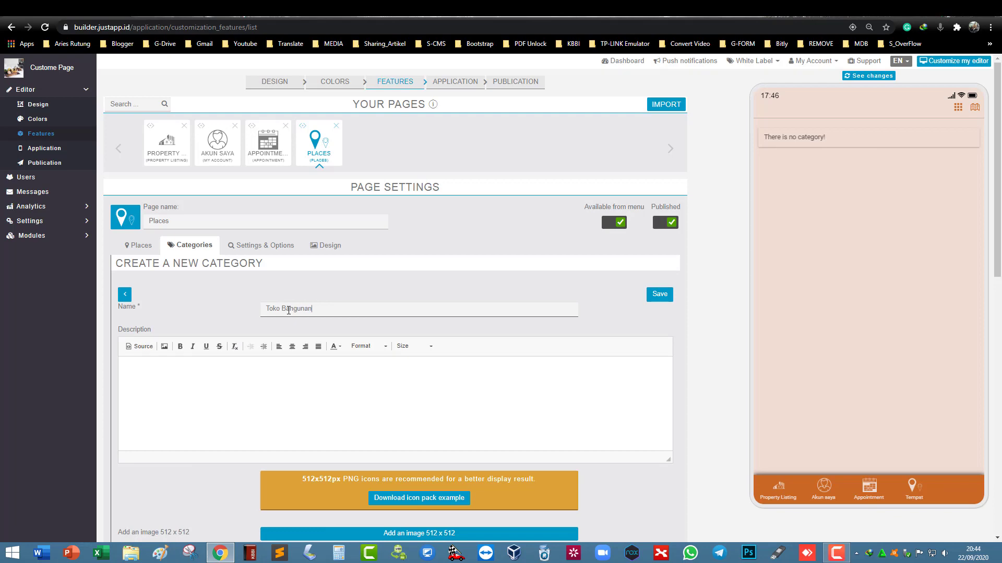
{"action": "left_click", "coordinate": [244, 375]}
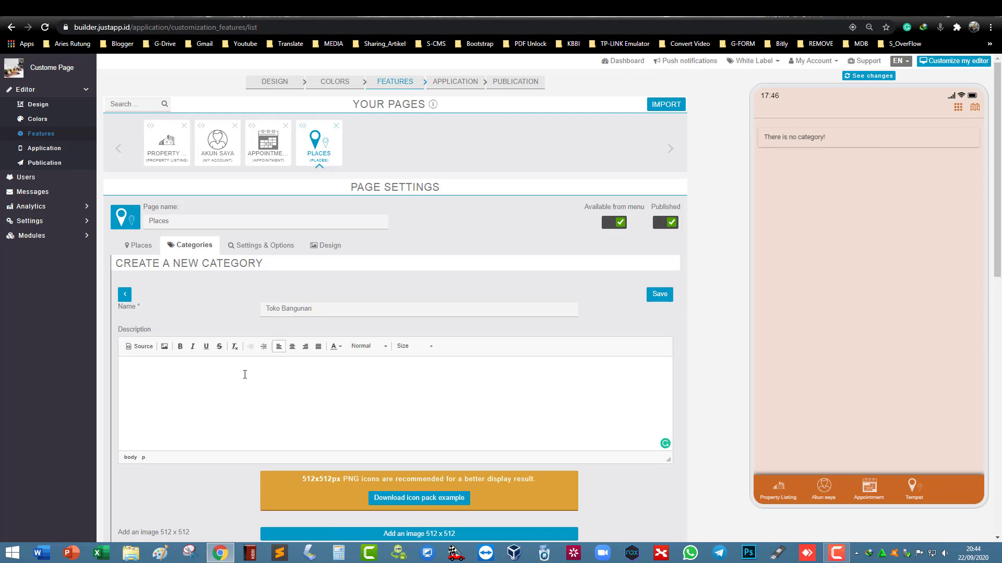
{"action": "key", "text": "ctrl+v"}
- Add the finger-print image as the Toko Bangunan category's picture, accept the full crop and save the category
{"action": "scroll", "coordinate": [259, 412], "scroll_direction": "down", "scroll_amount": 2}
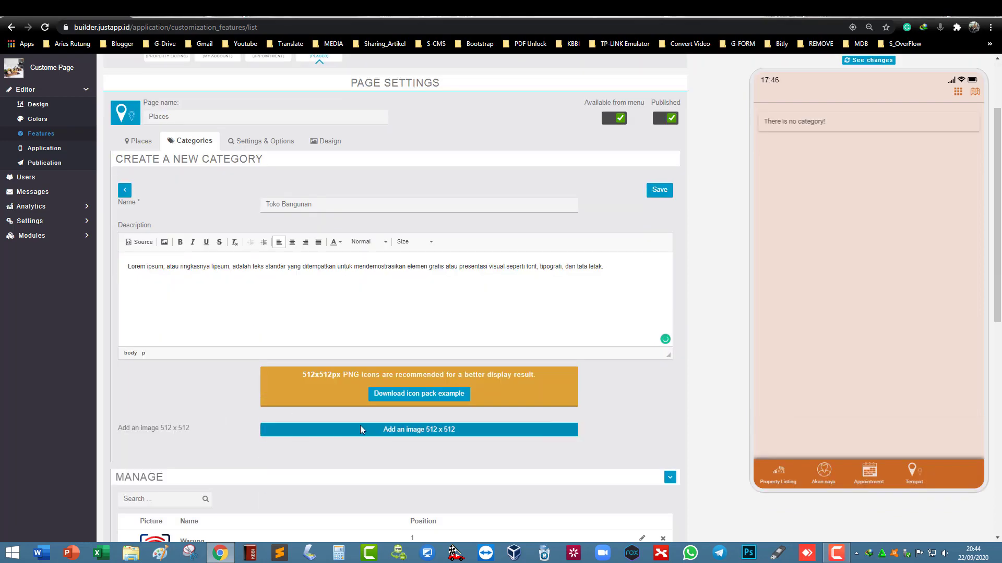
{"action": "left_click", "coordinate": [360, 426]}
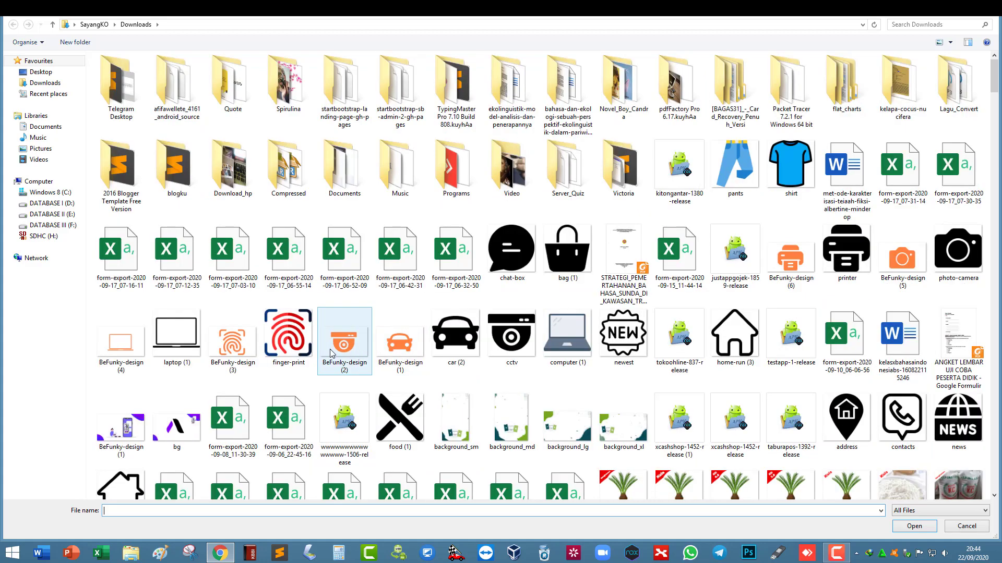
{"action": "double_click", "coordinate": [288, 337]}
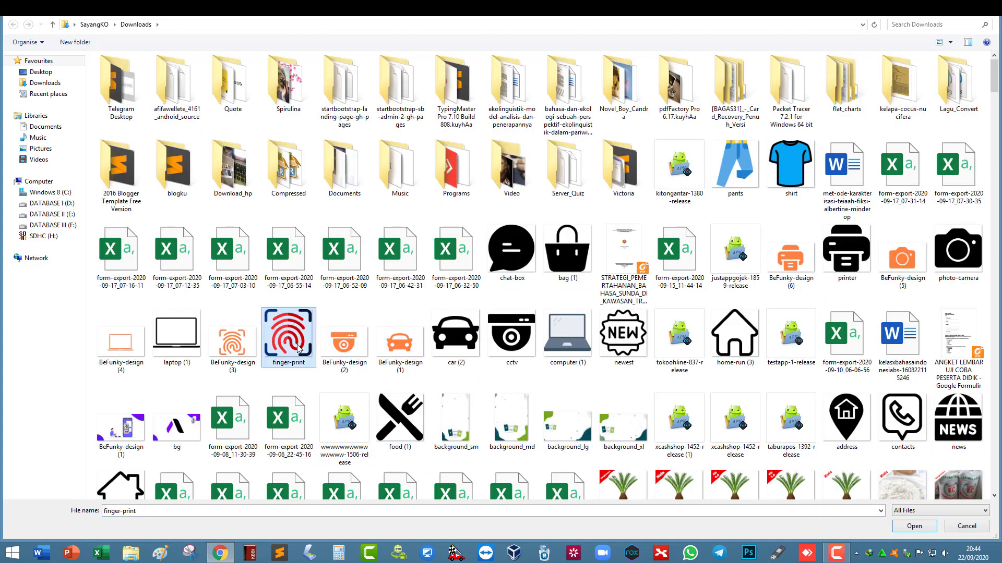
{"action": "scroll", "coordinate": [342, 335], "scroll_direction": "down", "scroll_amount": 3}
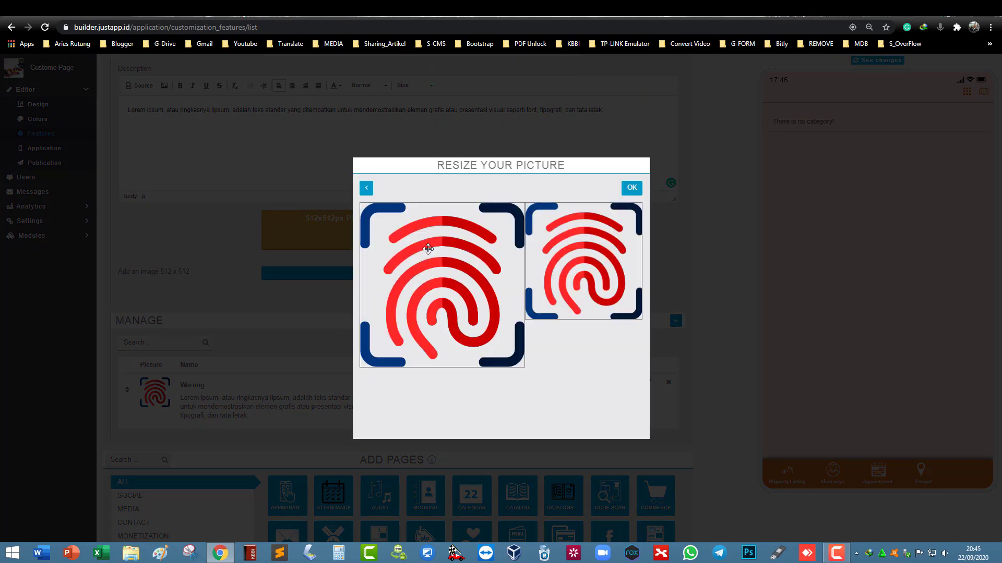
{"action": "left_click", "coordinate": [624, 191]}
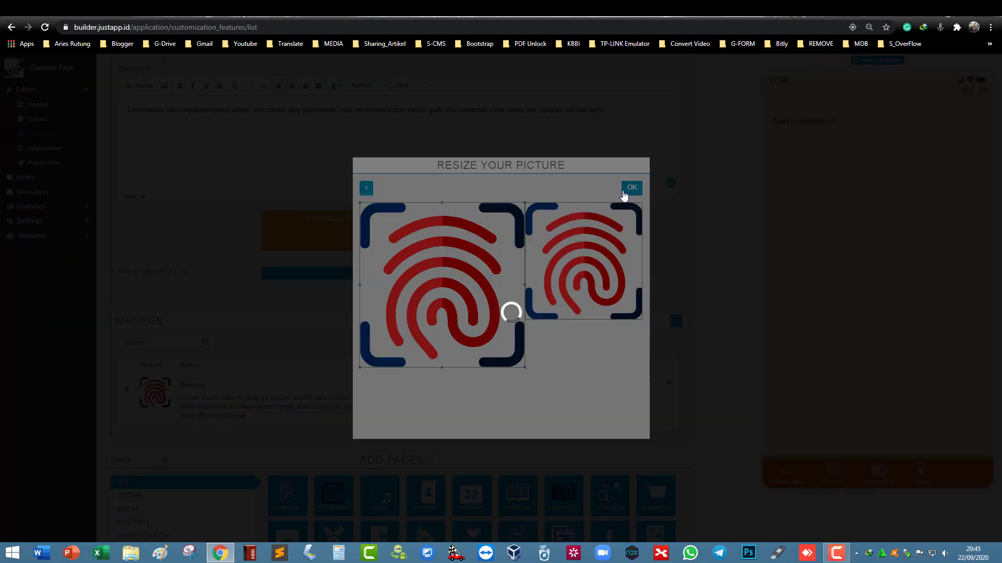
{"action": "scroll", "coordinate": [422, 245], "scroll_direction": "up", "scroll_amount": 2}
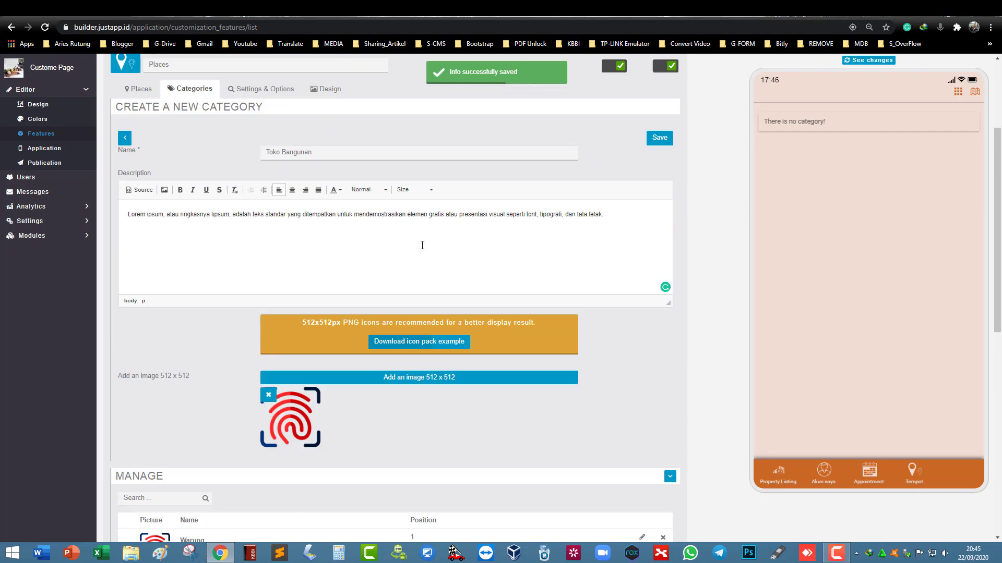
{"action": "scroll", "coordinate": [422, 245], "scroll_direction": "up", "scroll_amount": 1}
{"action": "left_click", "coordinate": [659, 190]}
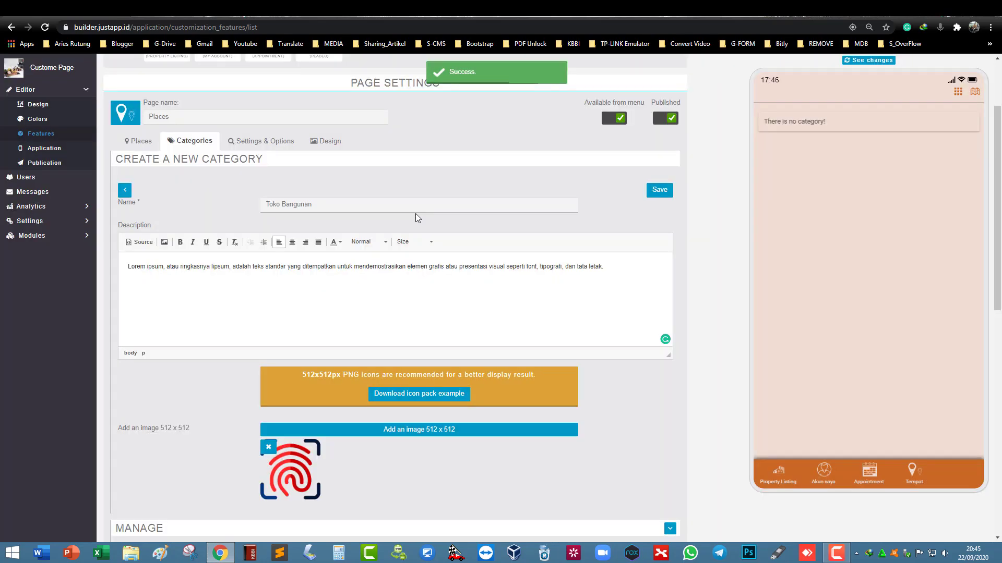
- Start a third category named "Super market" and paste the copied Lorem ipsum text as its description
{"action": "scroll", "coordinate": [418, 219], "scroll_direction": "up", "scroll_amount": 2}
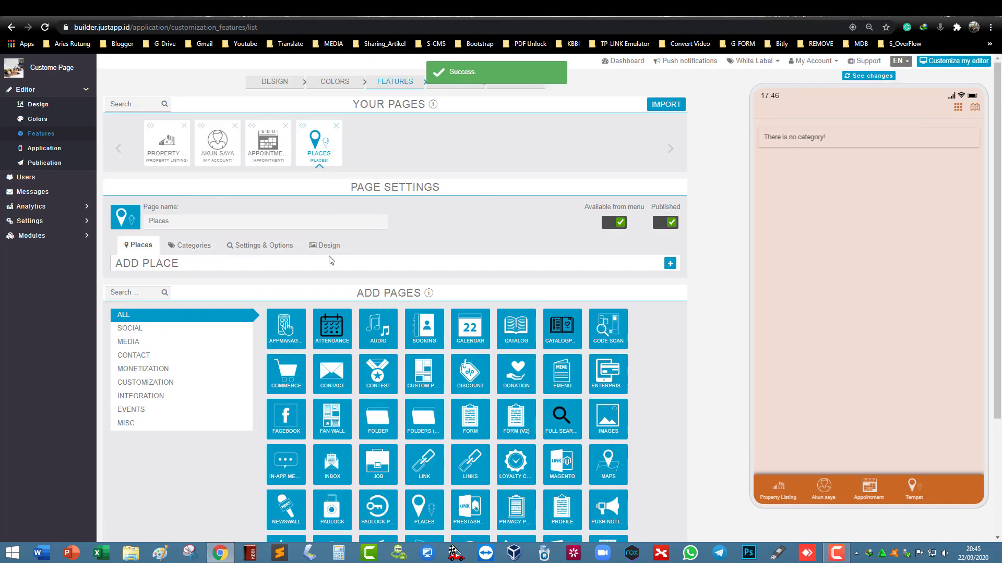
{"action": "left_click", "coordinate": [192, 246]}
{"action": "left_click", "coordinate": [670, 264]}
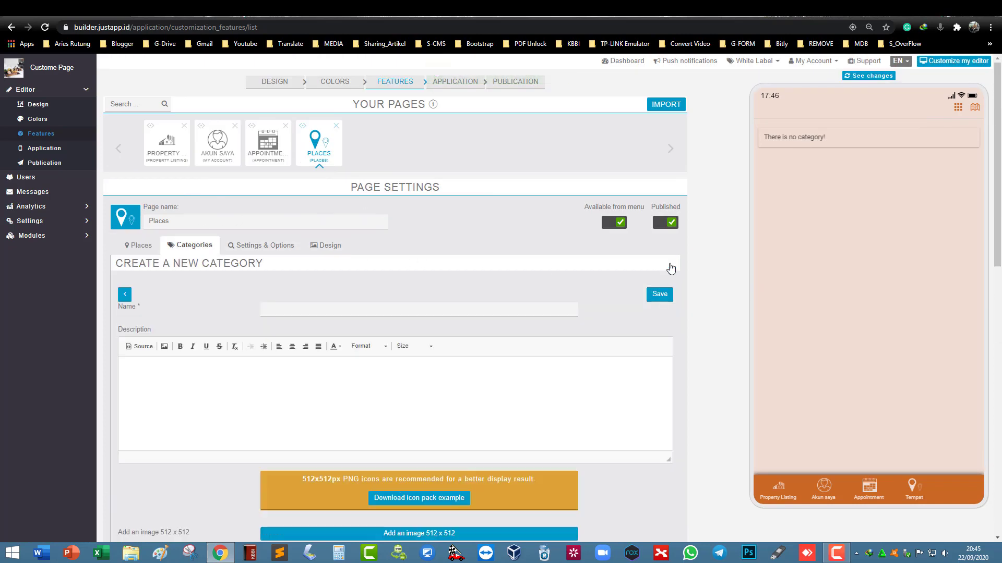
{"action": "left_click", "coordinate": [330, 311]}
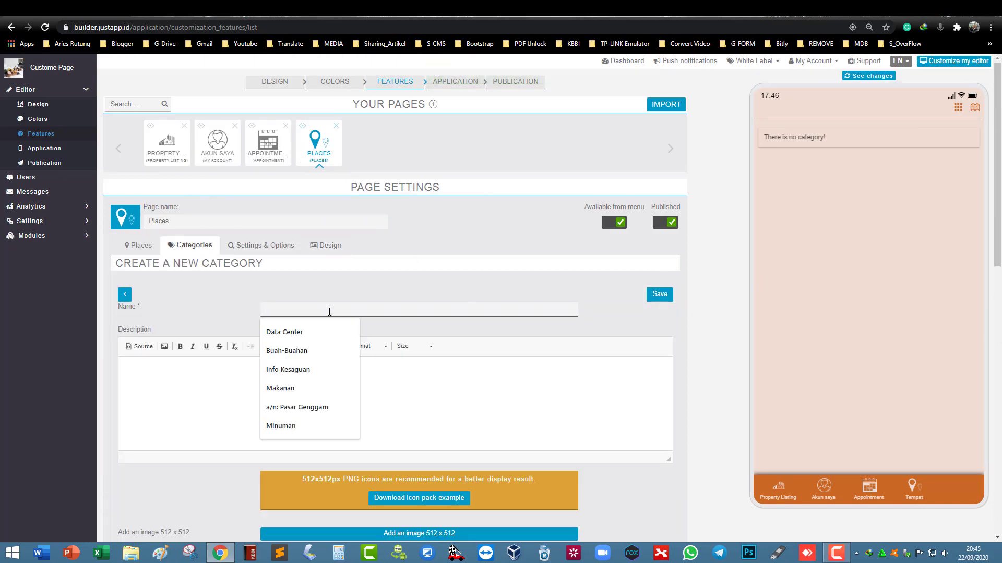
{"action": "type", "text": "W"}
{"action": "key", "text": "BackSpace"}
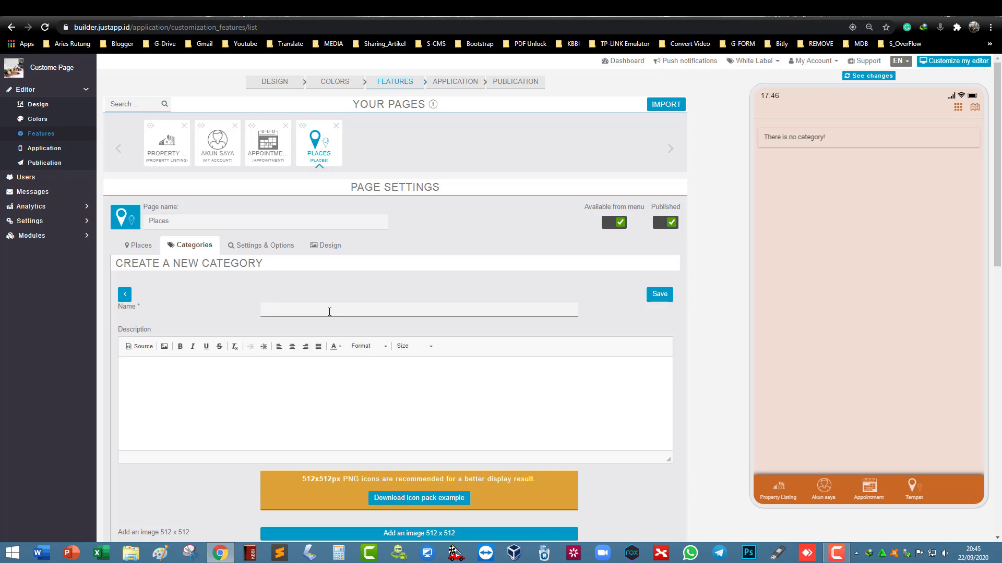
{"action": "type", "text": "Super"}
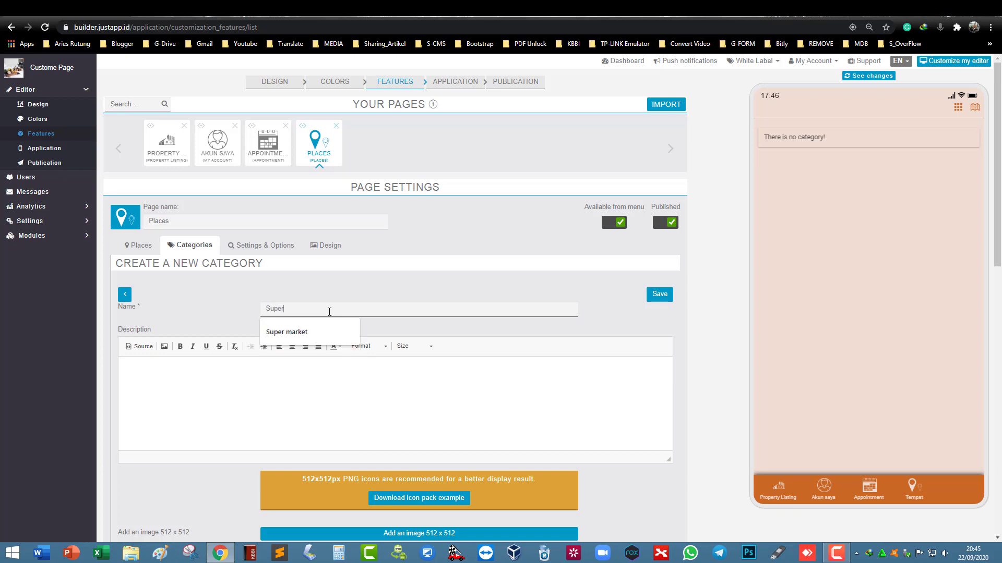
{"action": "left_click", "coordinate": [326, 330]}
{"action": "left_click", "coordinate": [182, 373]}
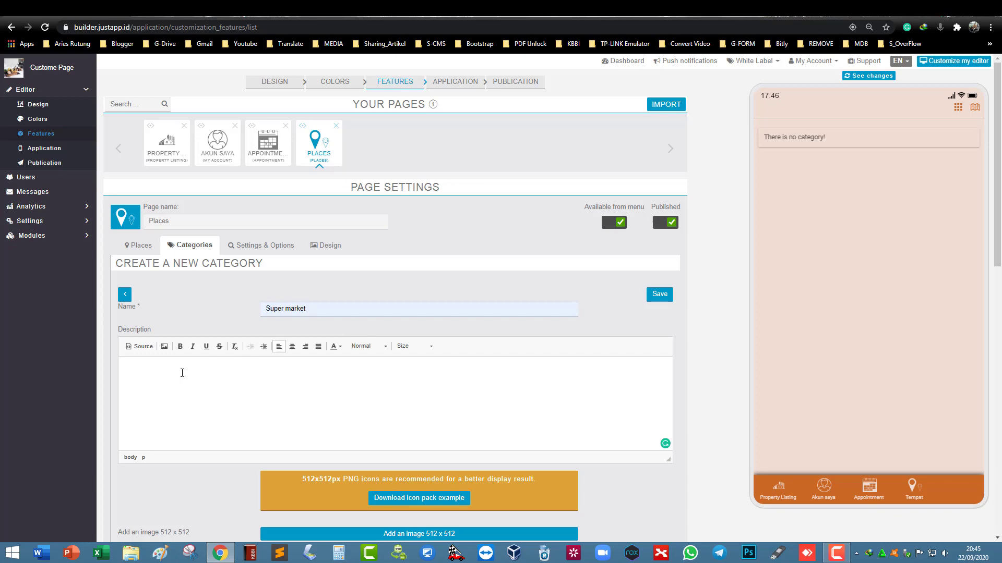
{"action": "type", "text": "Lorem ipsum, atau ringkasnya lipsum, adalah teks standar yang ditempatkan untuk mendemostrasikan elemen grafis atau presentasi visual seperti font, tipografi, dan tata letak."}
- Add the finger-print image as the Super market category's picture, save the category and review the category list
{"action": "scroll", "coordinate": [183, 372], "scroll_direction": "down", "scroll_amount": 2}
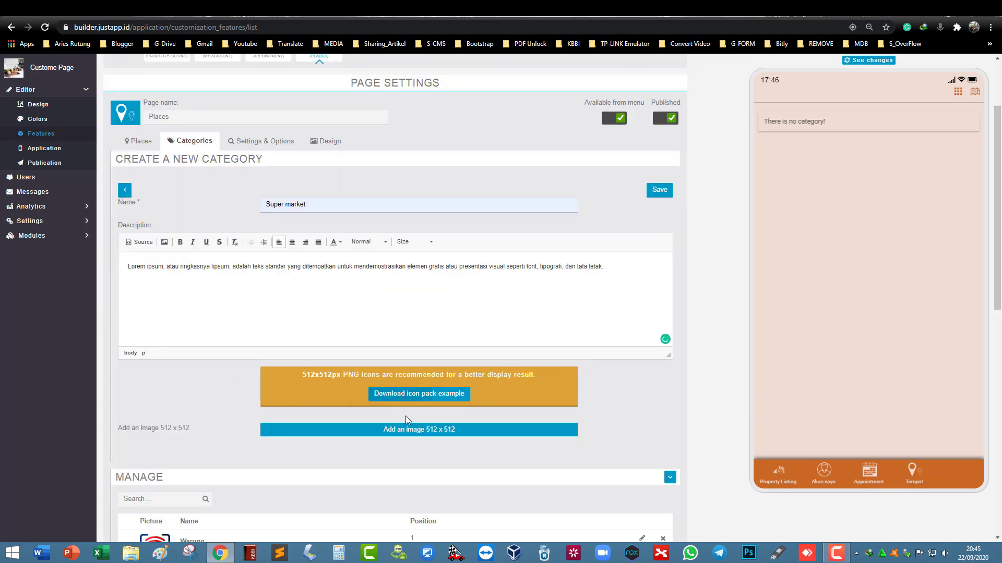
{"action": "left_click", "coordinate": [405, 430]}
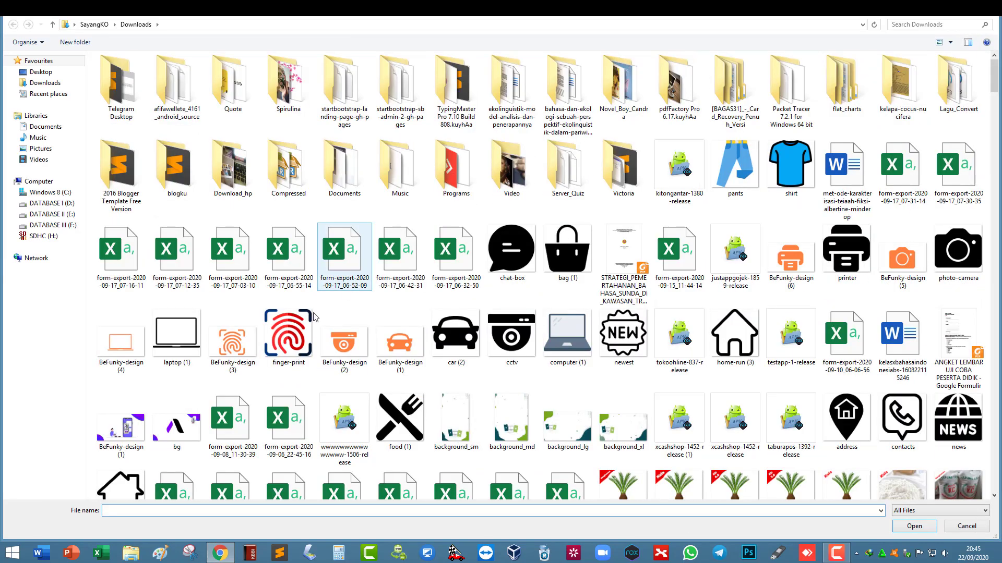
{"action": "double_click", "coordinate": [314, 317]}
{"action": "left_click", "coordinate": [631, 188]}
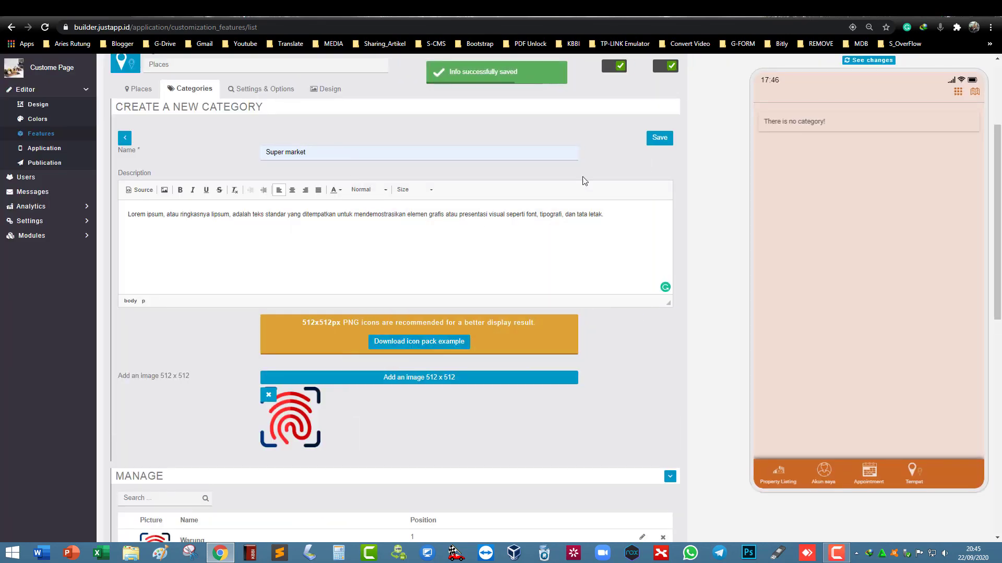
{"action": "left_click", "coordinate": [659, 138]}
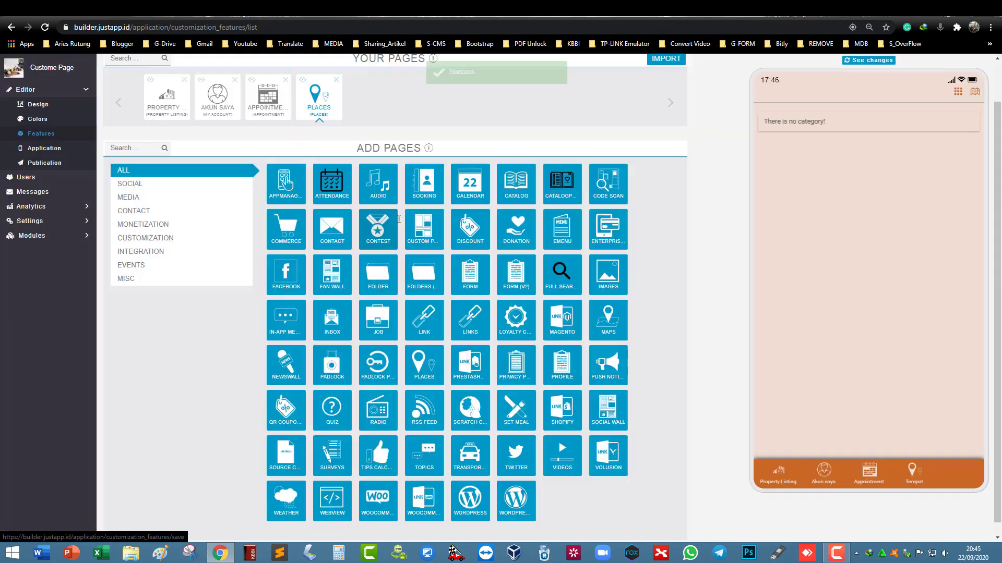
{"action": "left_click", "coordinate": [206, 247]}
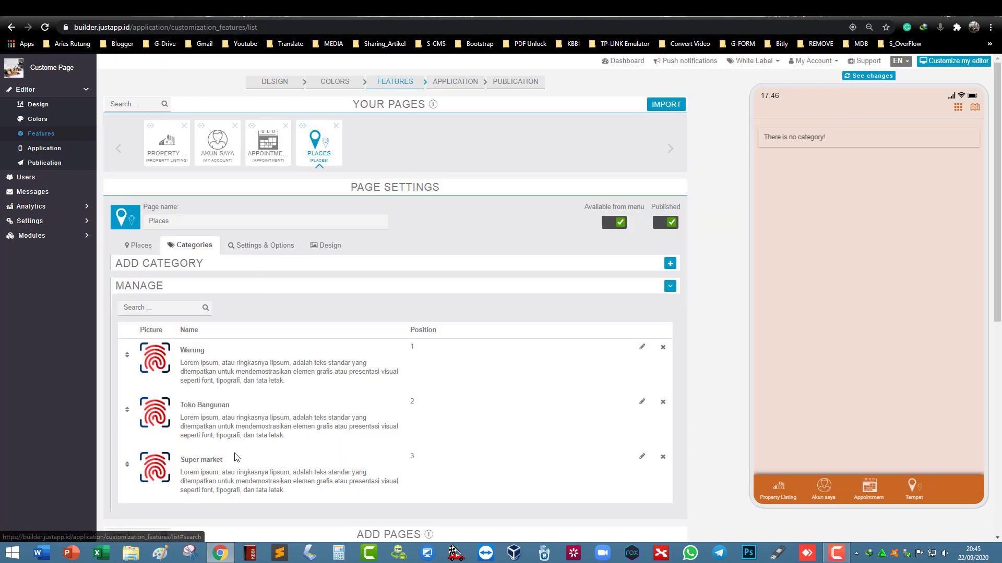
{"action": "scroll", "coordinate": [281, 406], "scroll_direction": "down", "scroll_amount": 1}
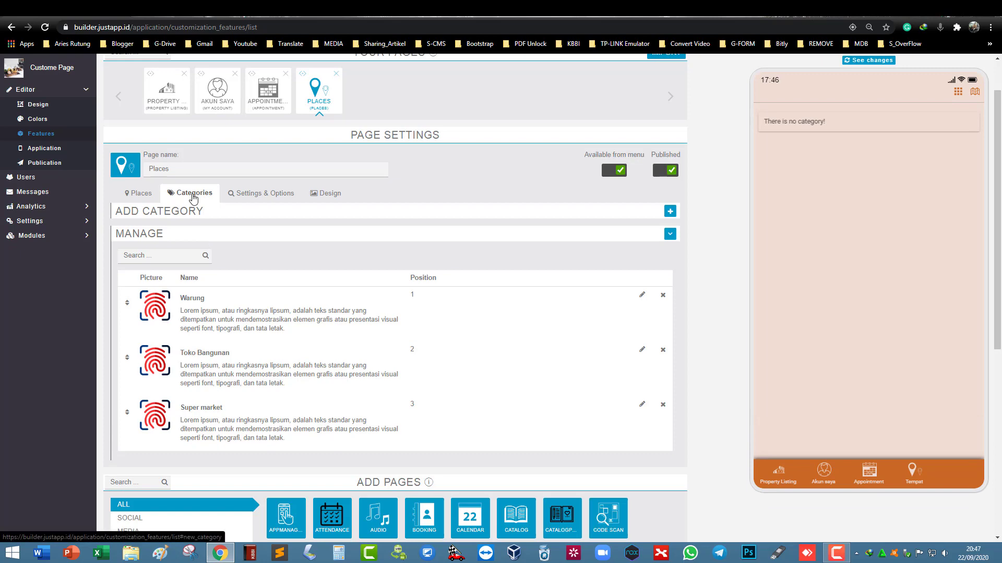
- Start a new place titled "Warung Pakde" and enable displaying its title in the page
{"action": "left_click", "coordinate": [147, 197]}
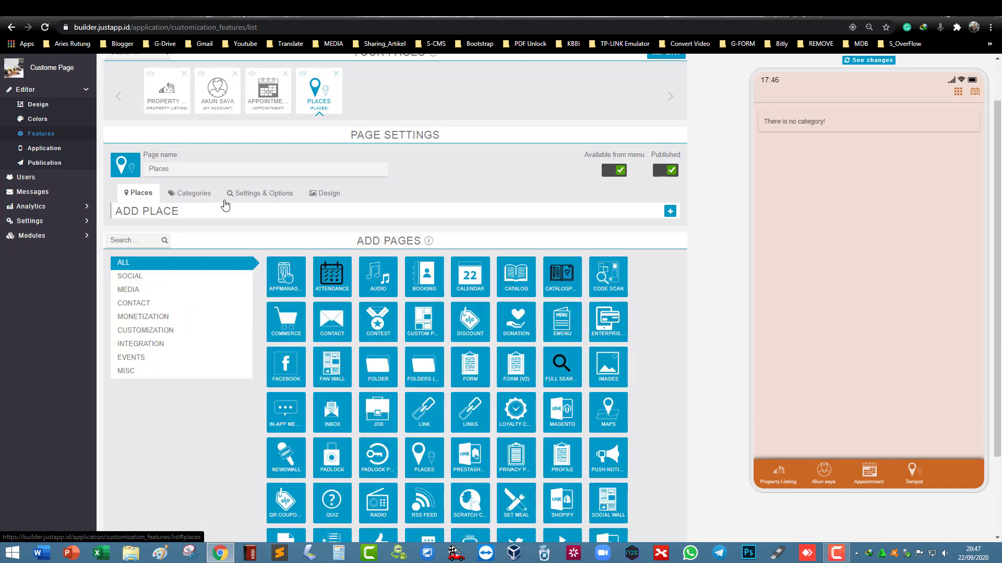
{"action": "left_click", "coordinate": [670, 211]}
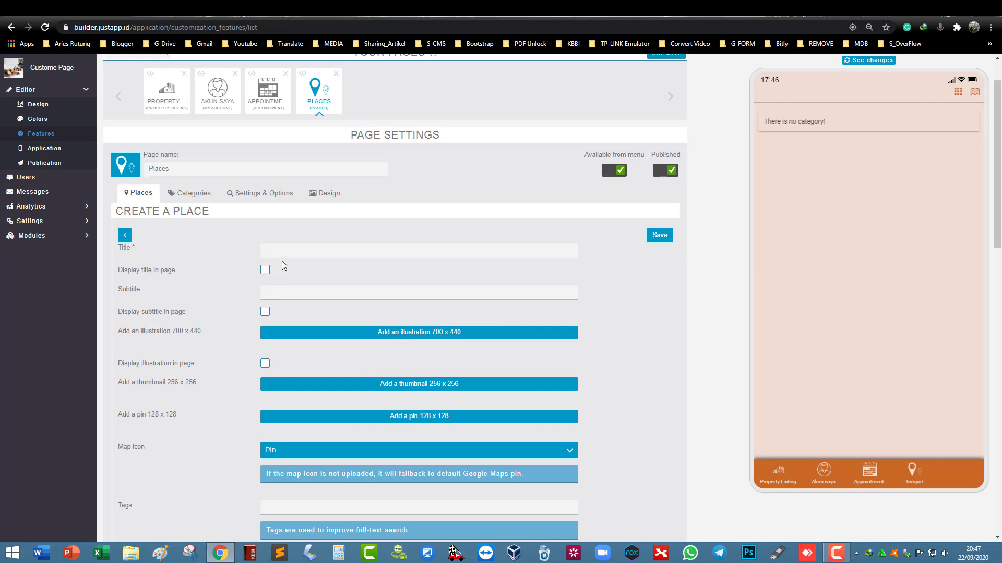
{"action": "left_click", "coordinate": [287, 251]}
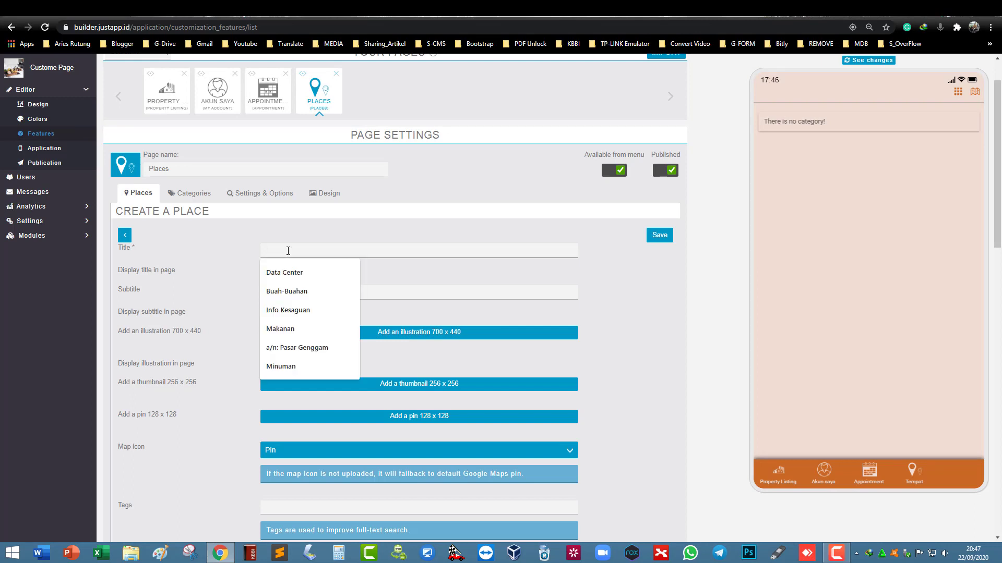
{"action": "type", "text": "Warung Pakde"}
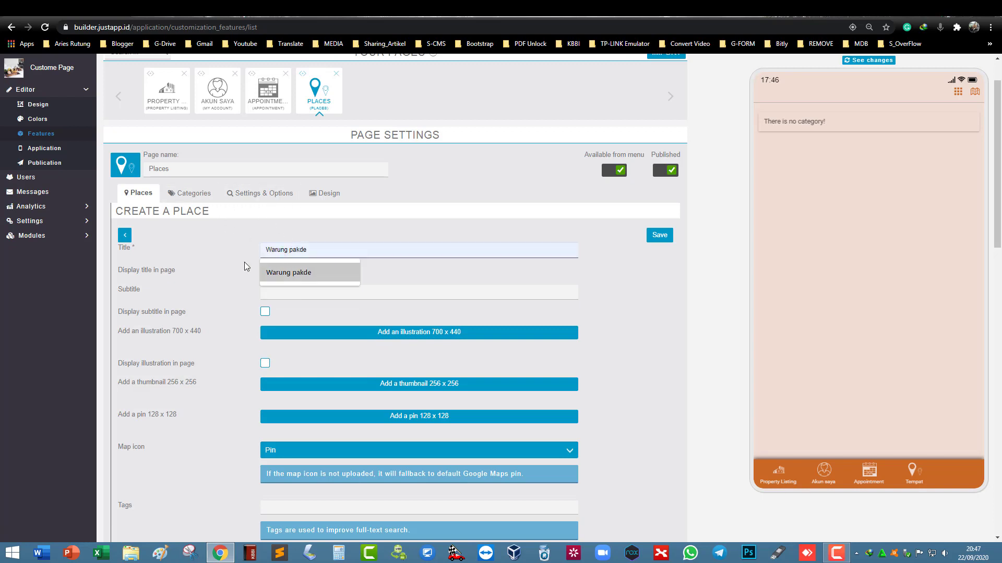
{"action": "left_click", "coordinate": [221, 252]}
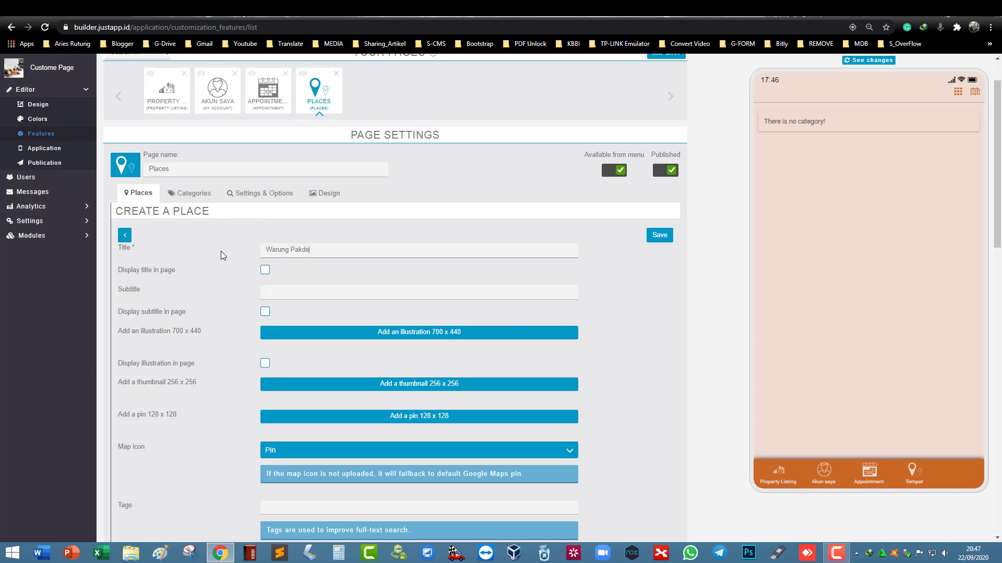
{"action": "left_click", "coordinate": [269, 272]}
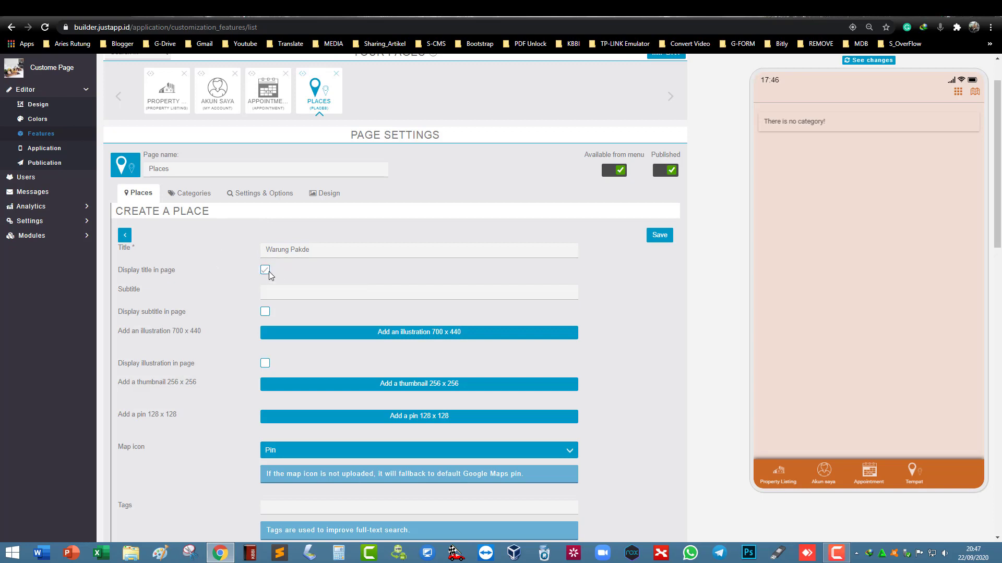
- Paste the copied Lorem ipsum text as the place's subtitle and enable displaying the subtitle in the page
{"action": "left_click", "coordinate": [276, 290]}
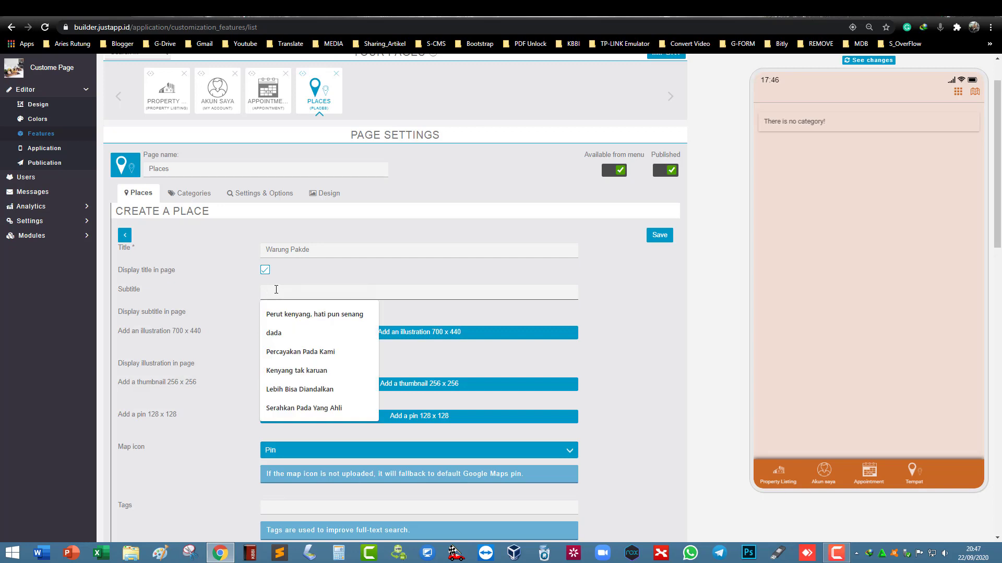
{"action": "key", "text": "ctrl+v"}
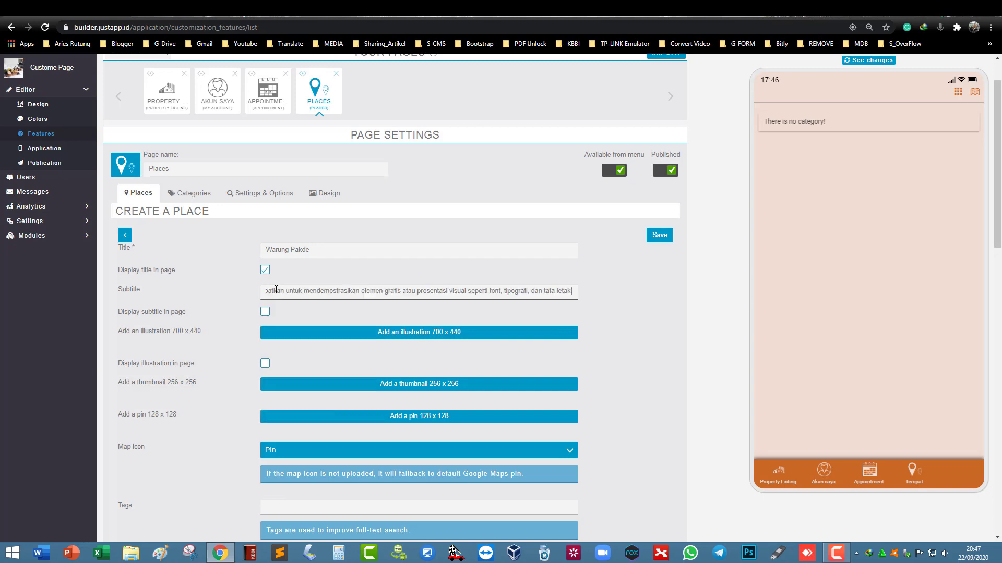
{"action": "left_click", "coordinate": [265, 314]}
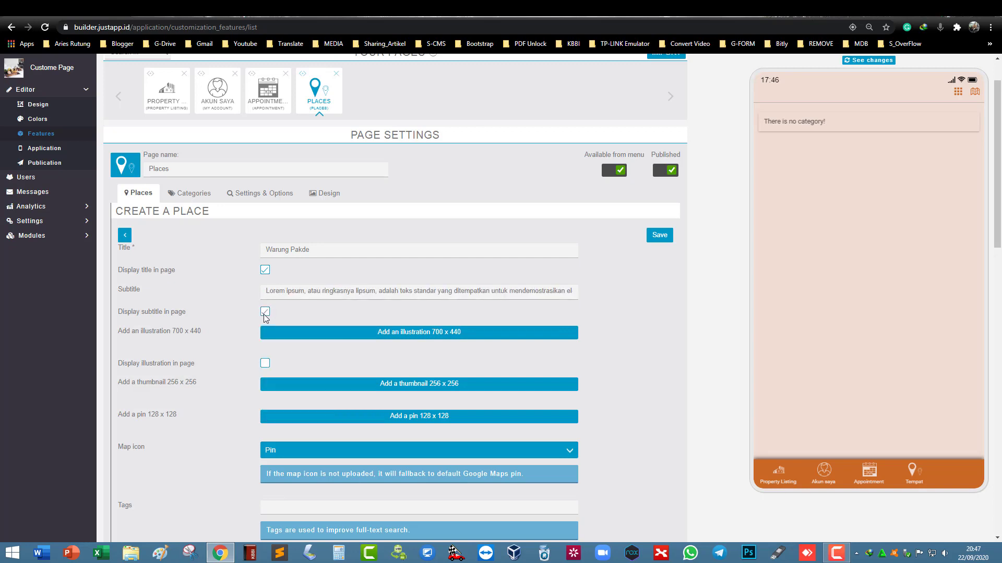
- Add the BeFunky-design (3) image as the place's illustration at its full crop and enable displaying it in the page
{"action": "left_click", "coordinate": [331, 334]}
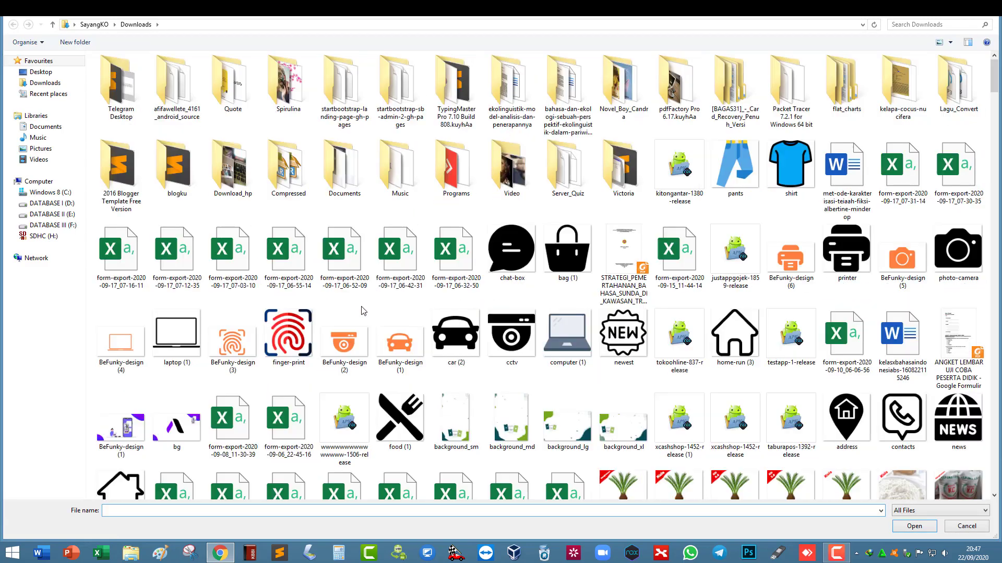
{"action": "double_click", "coordinate": [232, 342]}
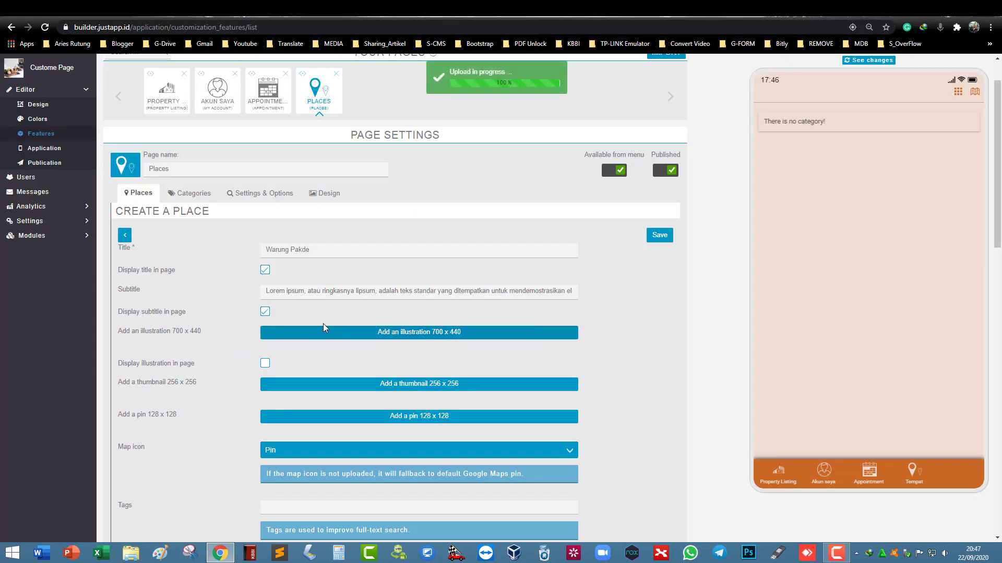
{"action": "scroll", "coordinate": [324, 324], "scroll_direction": "down", "scroll_amount": 2}
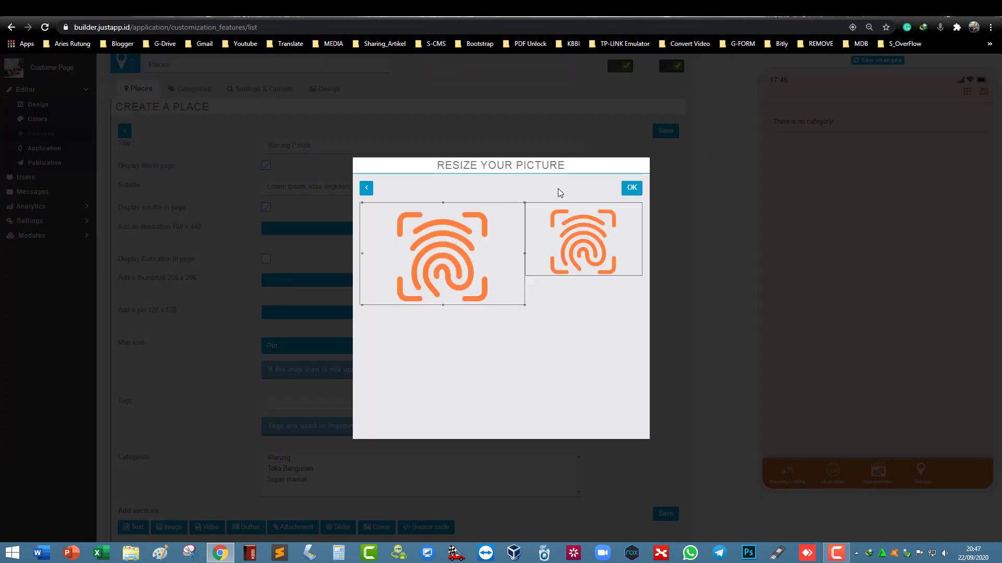
{"action": "left_click", "coordinate": [630, 188]}
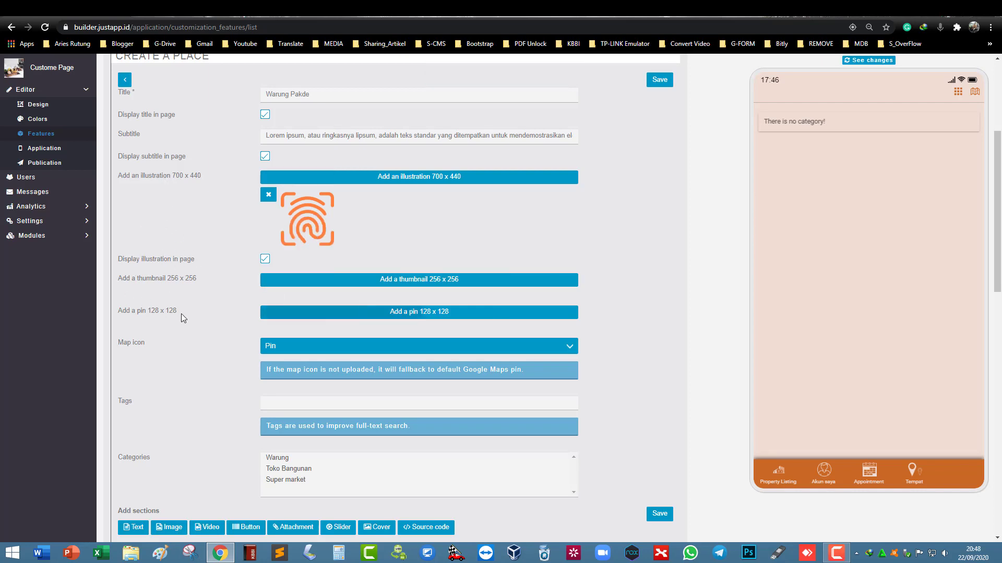
- Add the BeFunky-design (3) image as the place's thumbnail, with the square crop centred on the fingerprint
{"action": "scroll", "coordinate": [177, 386], "scroll_direction": "down", "scroll_amount": 1}
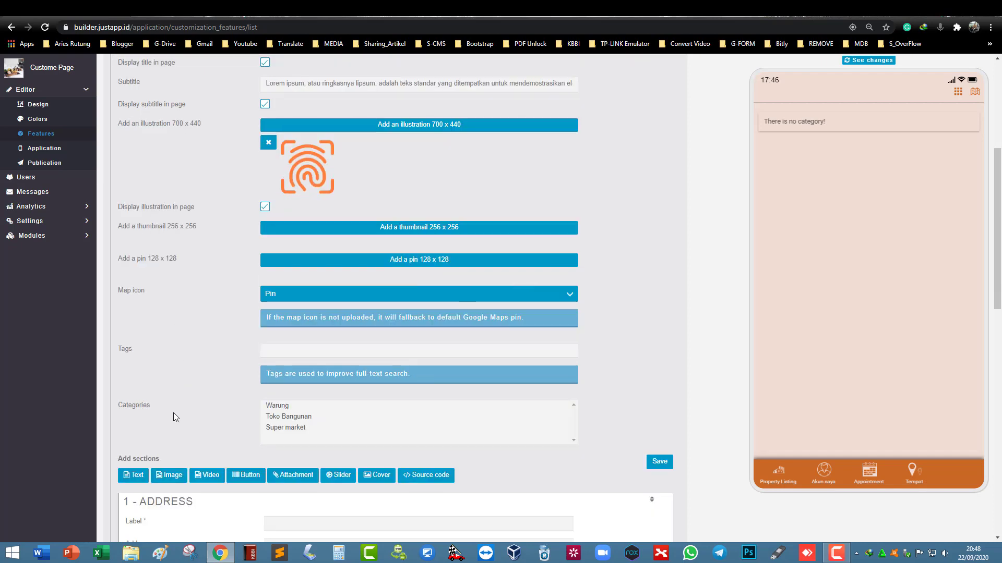
{"action": "scroll", "coordinate": [174, 365], "scroll_direction": "up", "scroll_amount": 2}
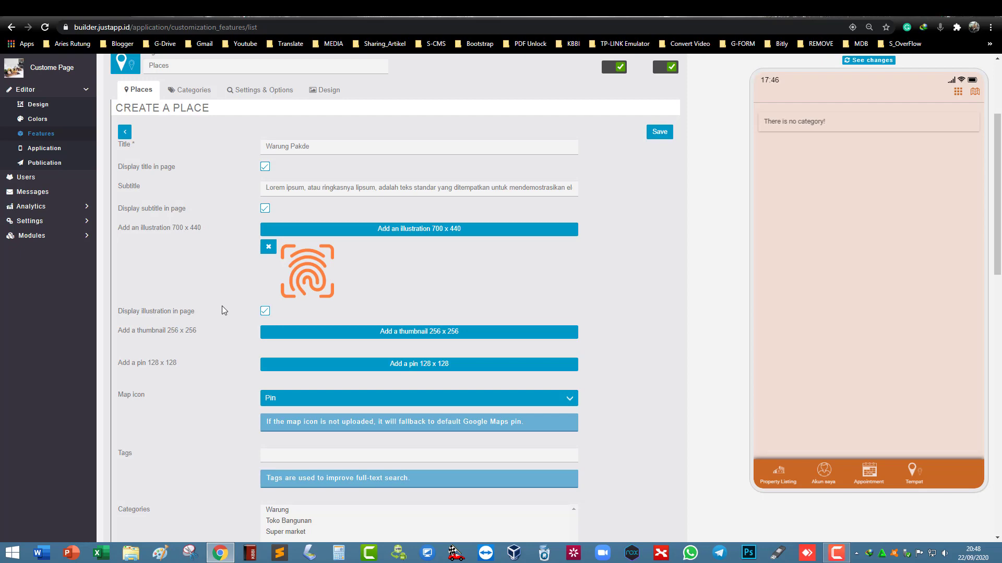
{"action": "scroll", "coordinate": [222, 306], "scroll_direction": "down", "scroll_amount": 1}
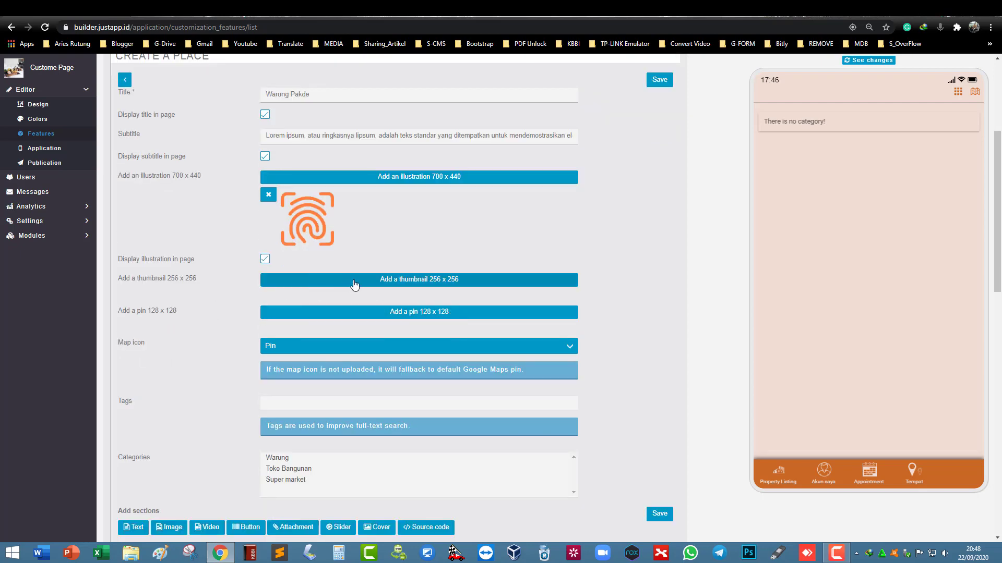
{"action": "left_click", "coordinate": [354, 284]}
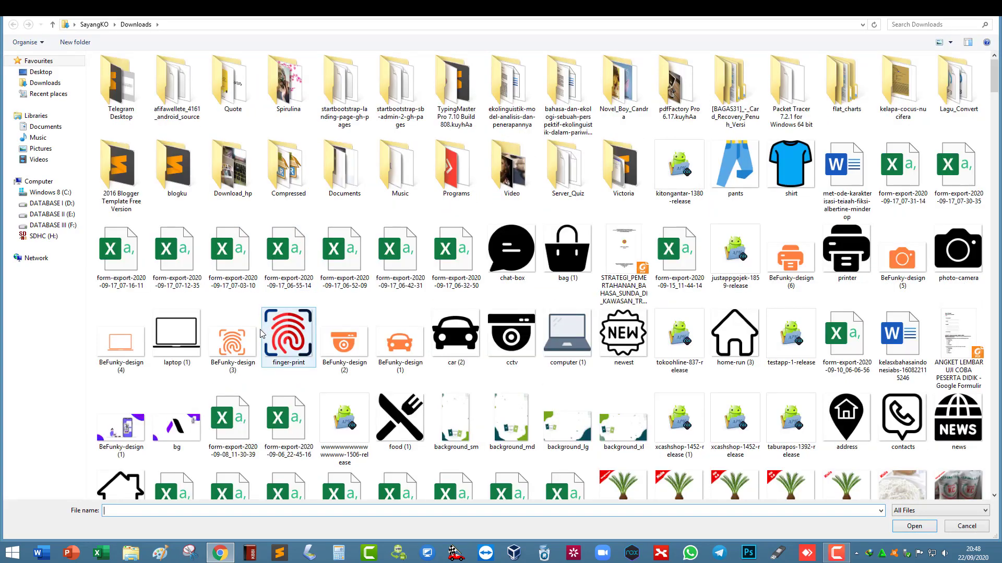
{"action": "double_click", "coordinate": [263, 334]}
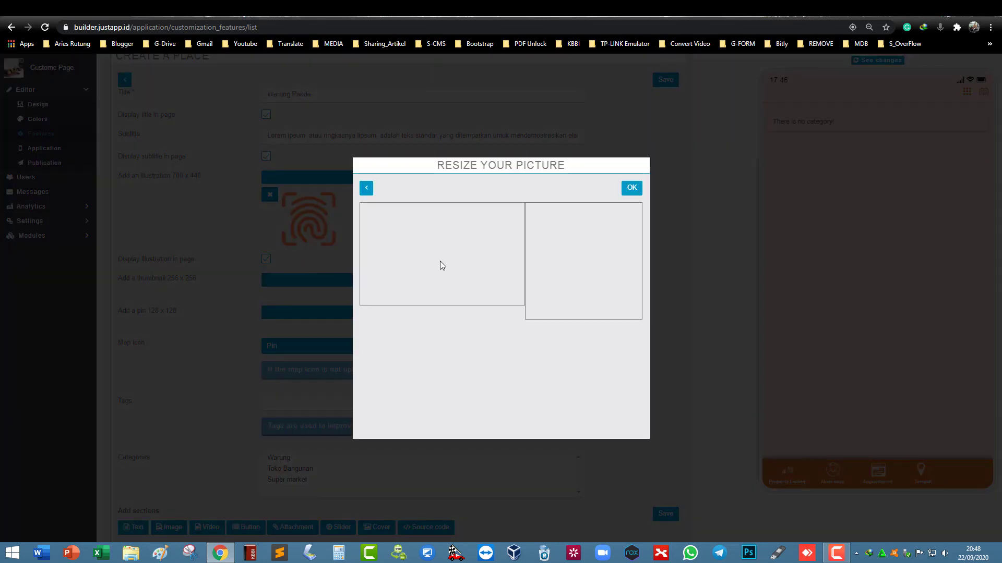
{"action": "left_click_drag", "start_coordinate": [460, 252], "coordinate": [491, 253]}
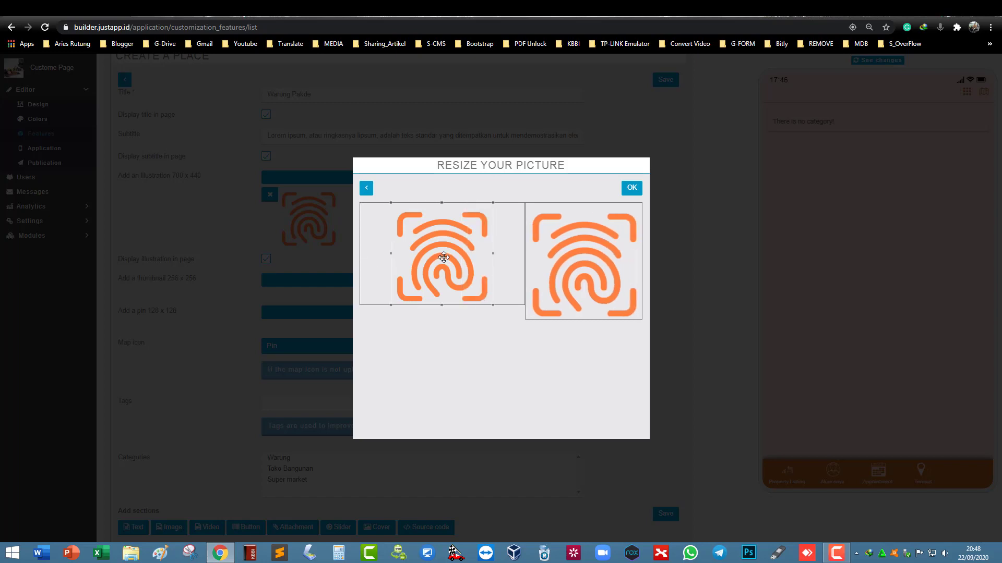
{"action": "left_click", "coordinate": [631, 189]}
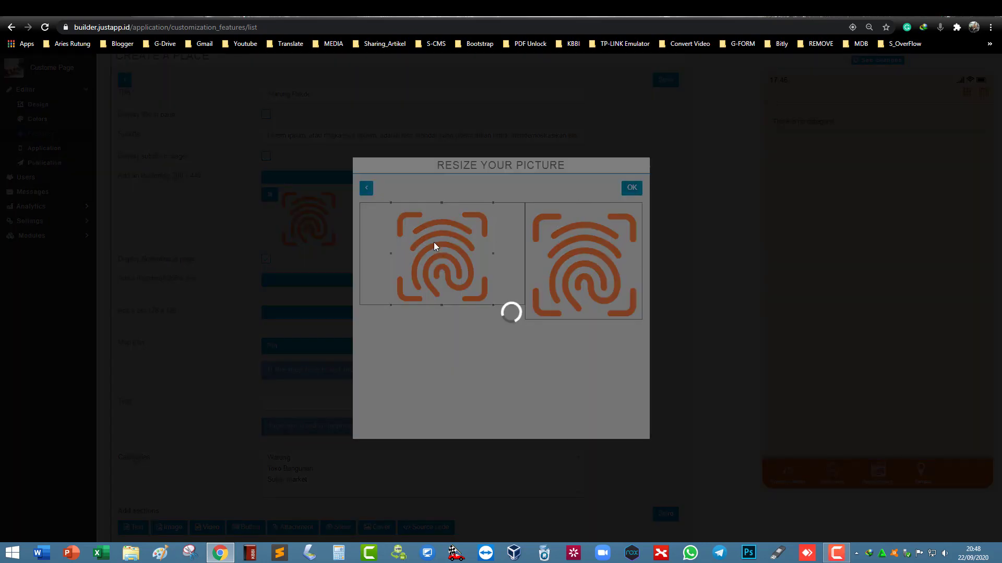
- Tag the place with "Warung bagus" and "warung paling laris" and assign it to the Warung category
{"action": "scroll", "coordinate": [334, 334], "scroll_direction": "down", "scroll_amount": 1}
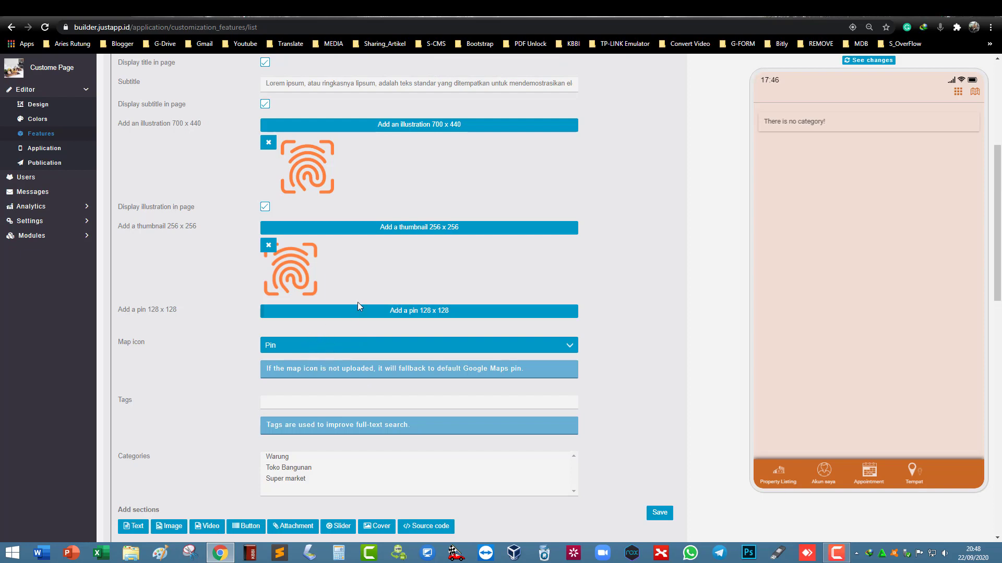
{"action": "scroll", "coordinate": [358, 303], "scroll_direction": "down", "scroll_amount": 3}
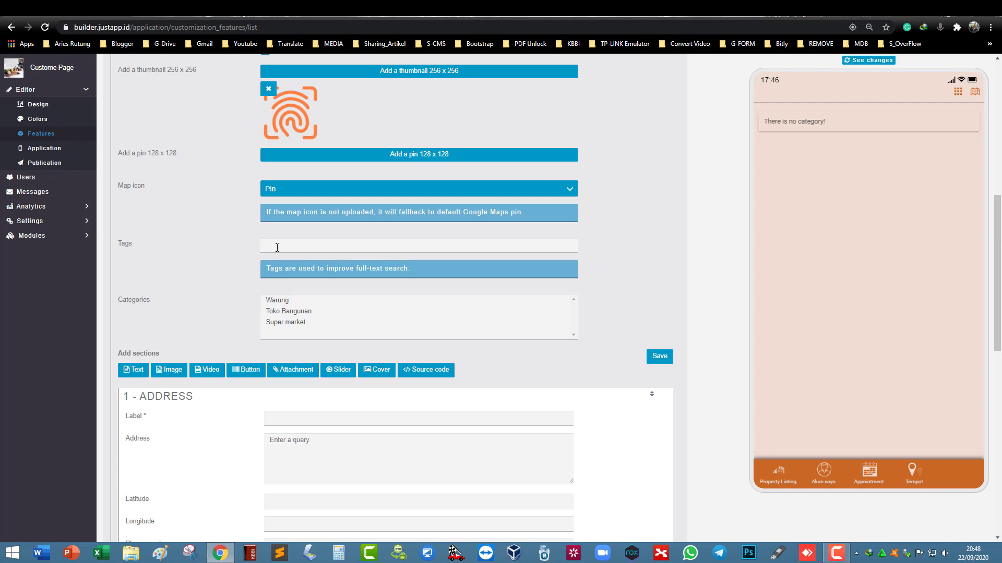
{"action": "type", "text": "Warung bagus, warung paling laris"}
{"action": "left_click", "coordinate": [273, 306]}
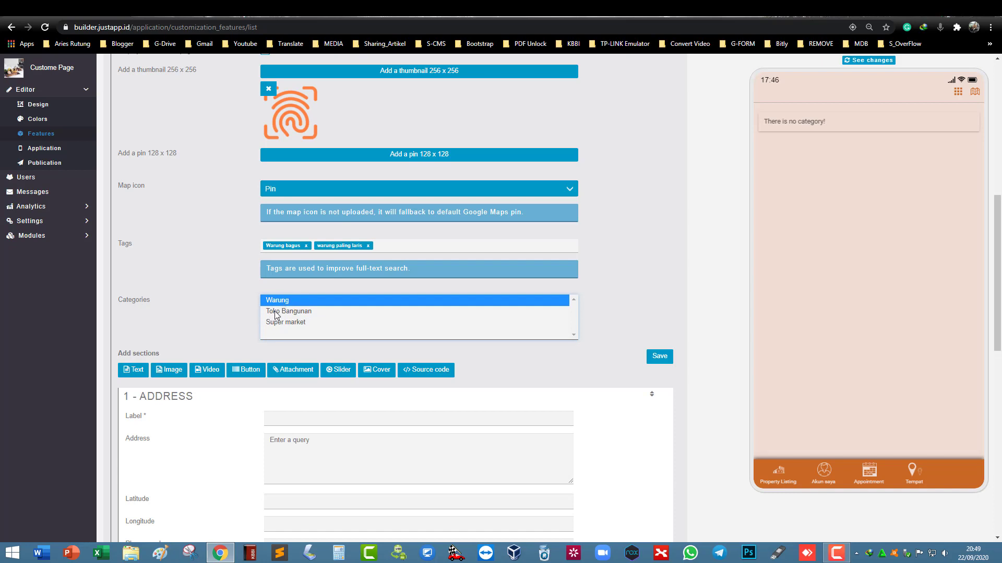
- Assign the place to all three categories: Warung, Toko Bangunan and Super market
{"action": "scroll", "coordinate": [312, 311], "scroll_direction": "up", "scroll_amount": 8}
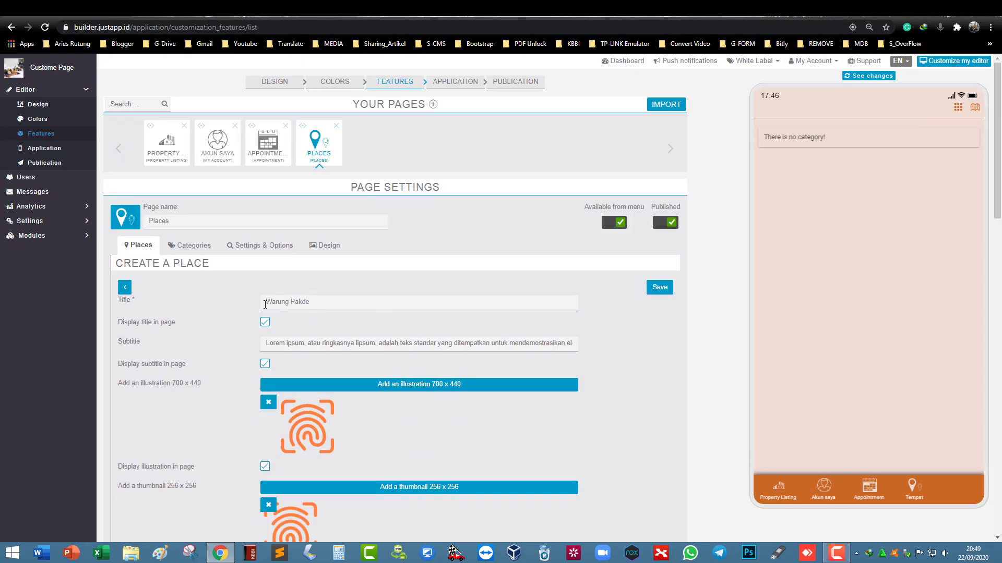
{"action": "scroll", "coordinate": [296, 299], "scroll_direction": "down", "scroll_amount": 7}
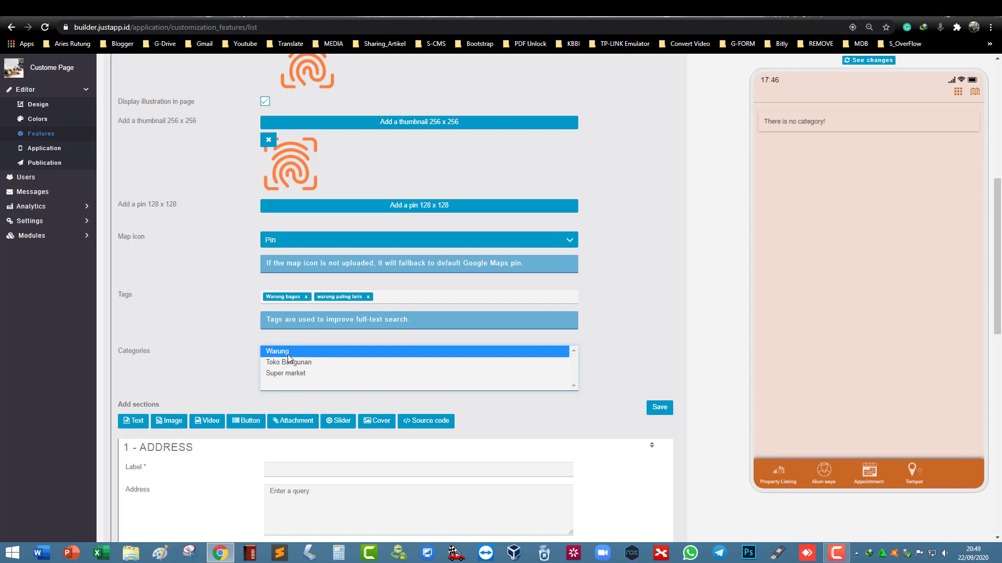
{"action": "left_click_drag", "start_coordinate": [287, 354], "coordinate": [307, 379]}
- Label the place's address section "Alamat Kami" and fill in its street address from the suggested map match
{"action": "scroll", "coordinate": [305, 391], "scroll_direction": "down", "scroll_amount": 2}
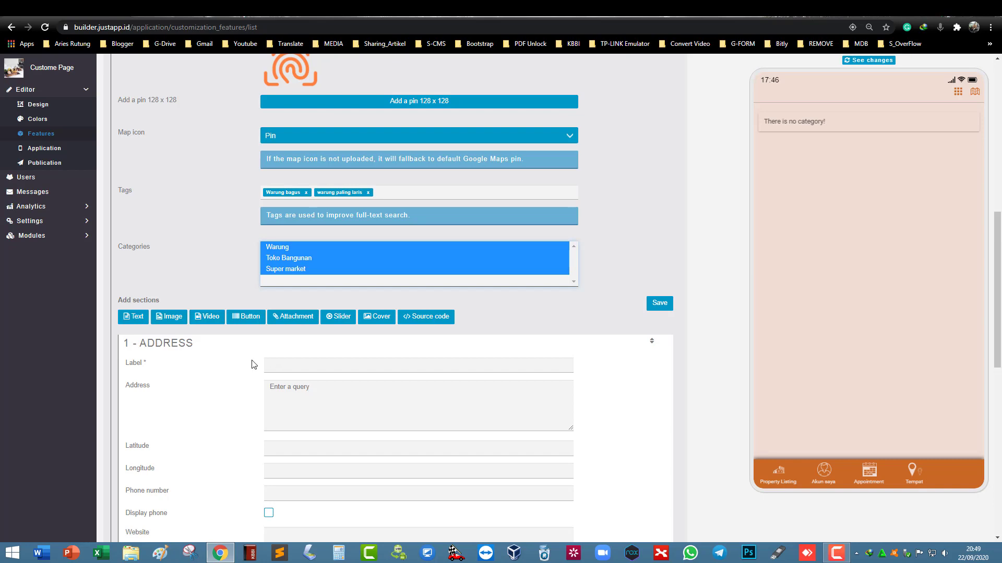
{"action": "scroll", "coordinate": [255, 365], "scroll_direction": "down", "scroll_amount": 1}
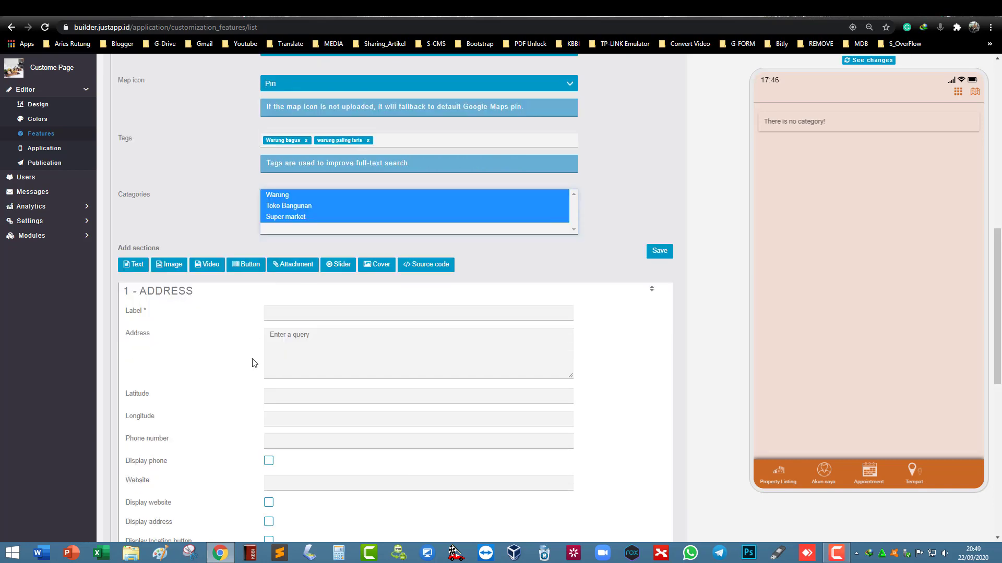
{"action": "left_click", "coordinate": [283, 316]}
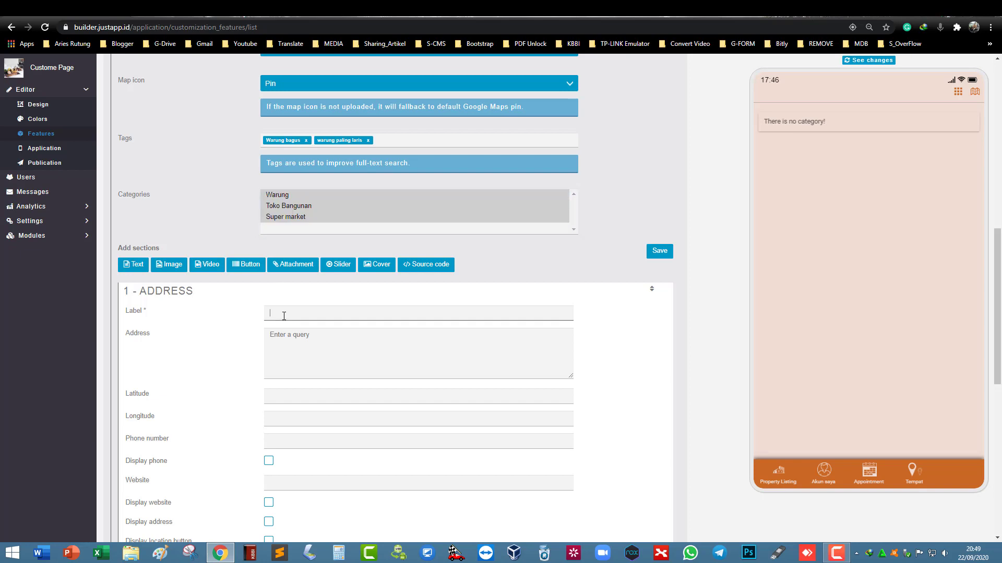
{"action": "type", "text": "Alamat Kami"}
{"action": "left_click", "coordinate": [295, 332]}
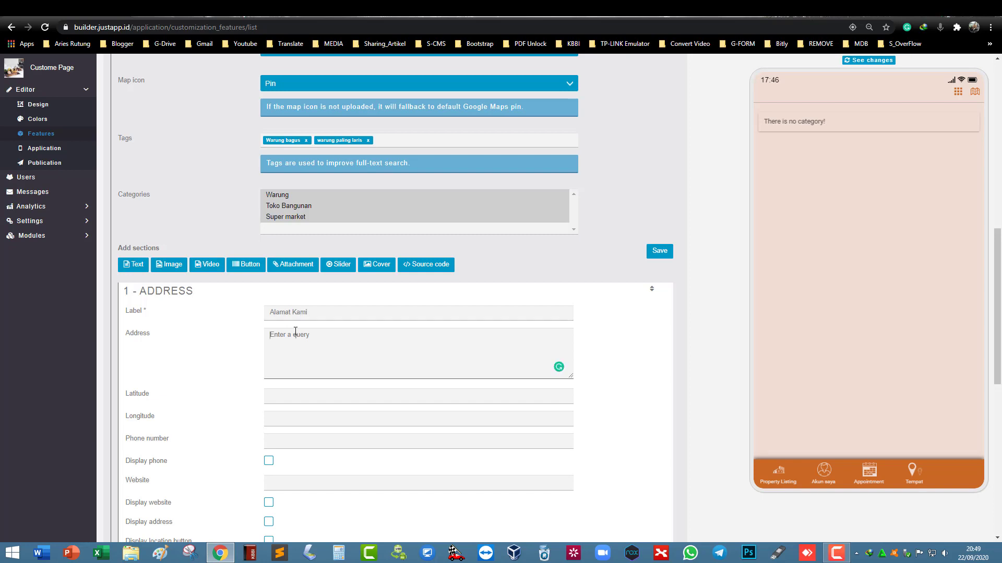
{"action": "type", "text": "Amban Manungaga"}
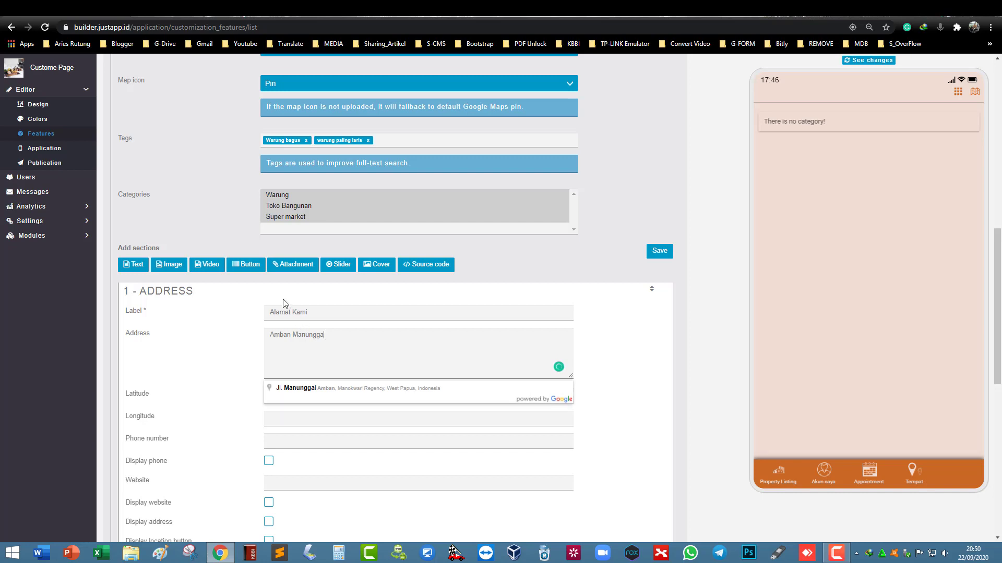
{"action": "left_click", "coordinate": [324, 389]}
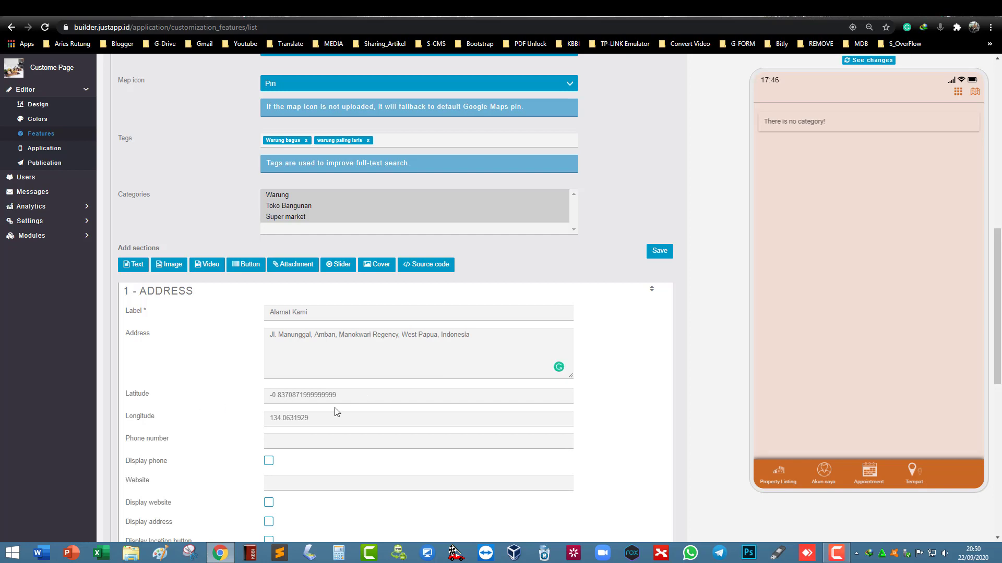
- Enter the place's phone number in the address section and enable displaying the phone
{"action": "scroll", "coordinate": [314, 413], "scroll_direction": "down", "scroll_amount": 1}
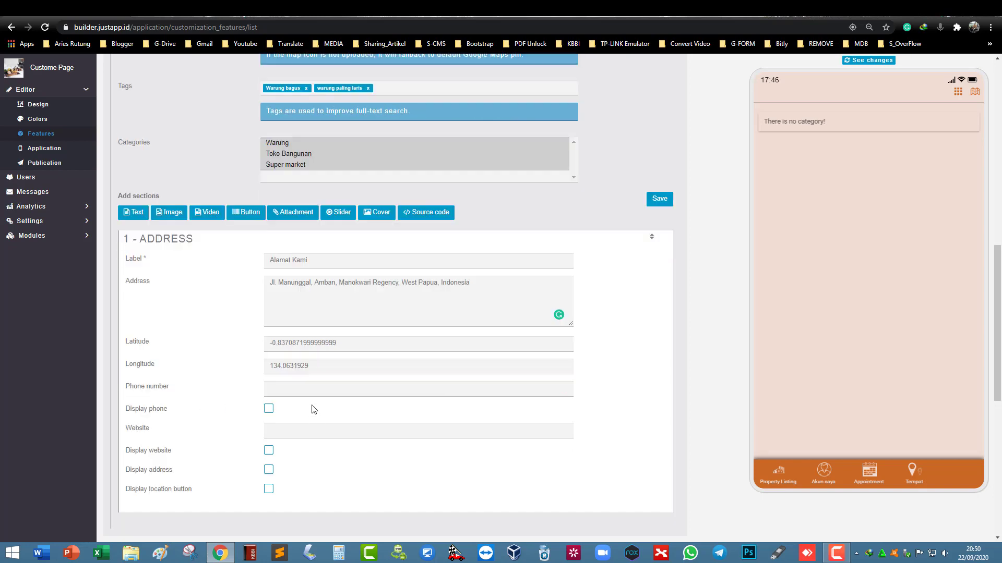
{"action": "left_click", "coordinate": [277, 389]}
{"action": "type", "text": "0812555"}
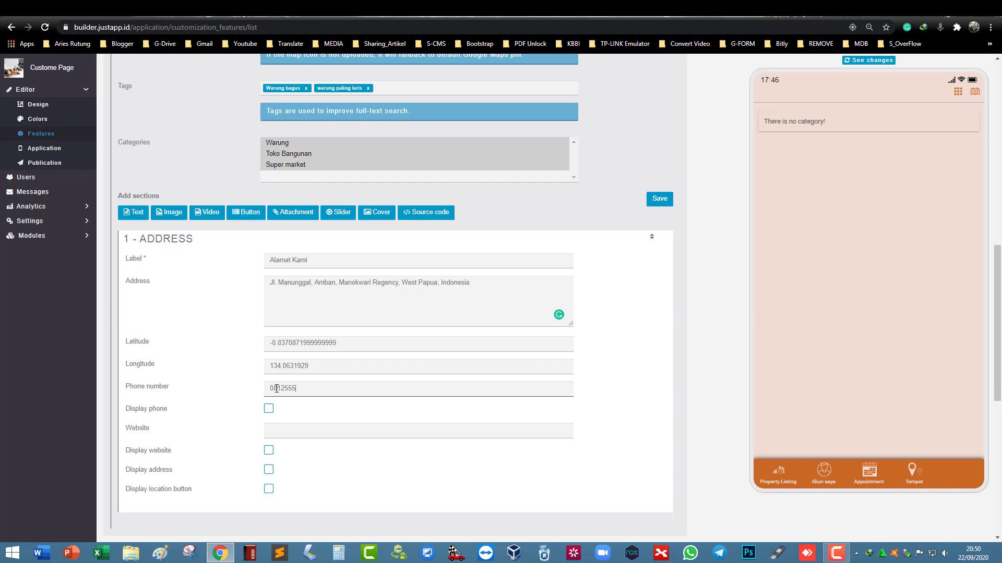
{"action": "left_click", "coordinate": [269, 410]}
{"action": "scroll", "coordinate": [303, 425], "scroll_direction": "down", "scroll_amount": 2}
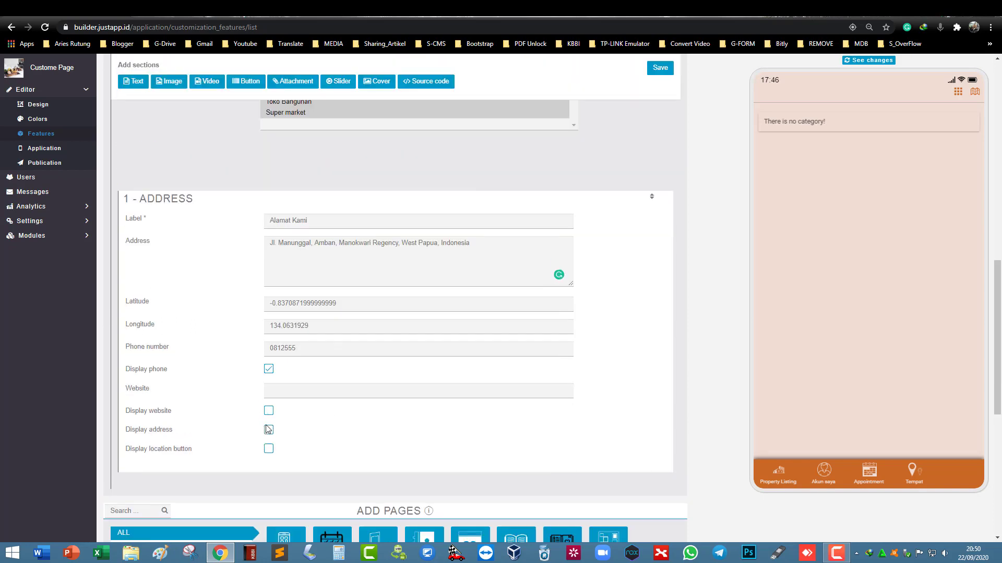
{"action": "left_click", "coordinate": [283, 337]}
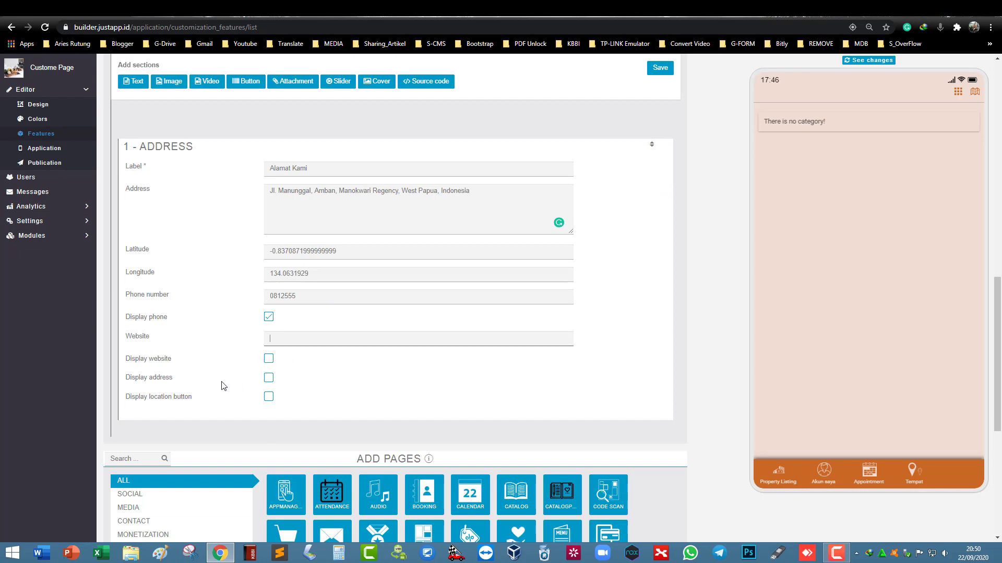
{"action": "left_click", "coordinate": [270, 378]}
{"action": "left_click", "coordinate": [270, 399]}
{"action": "left_click", "coordinate": [281, 336]}
{"action": "type", "text": "https://namawebsite.com"}
- Review the whole place form, from the title and images to the section types and address details
{"action": "scroll", "coordinate": [365, 337], "scroll_direction": "up", "scroll_amount": 2}
{"action": "scroll", "coordinate": [365, 336], "scroll_direction": "down", "scroll_amount": 2}
{"action": "scroll", "coordinate": [256, 360], "scroll_direction": "up", "scroll_amount": 1}
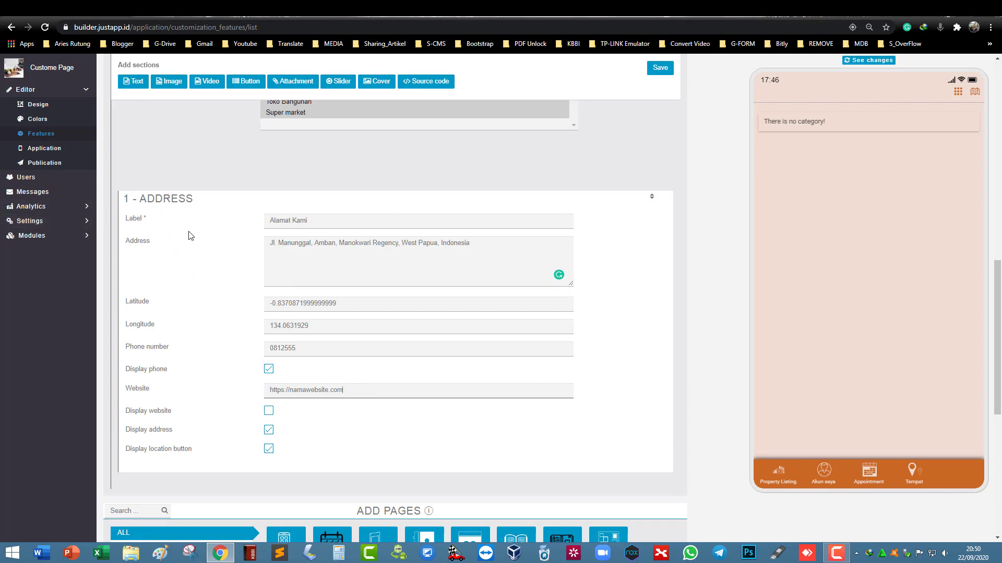
{"action": "scroll", "coordinate": [142, 174], "scroll_direction": "up", "scroll_amount": 1}
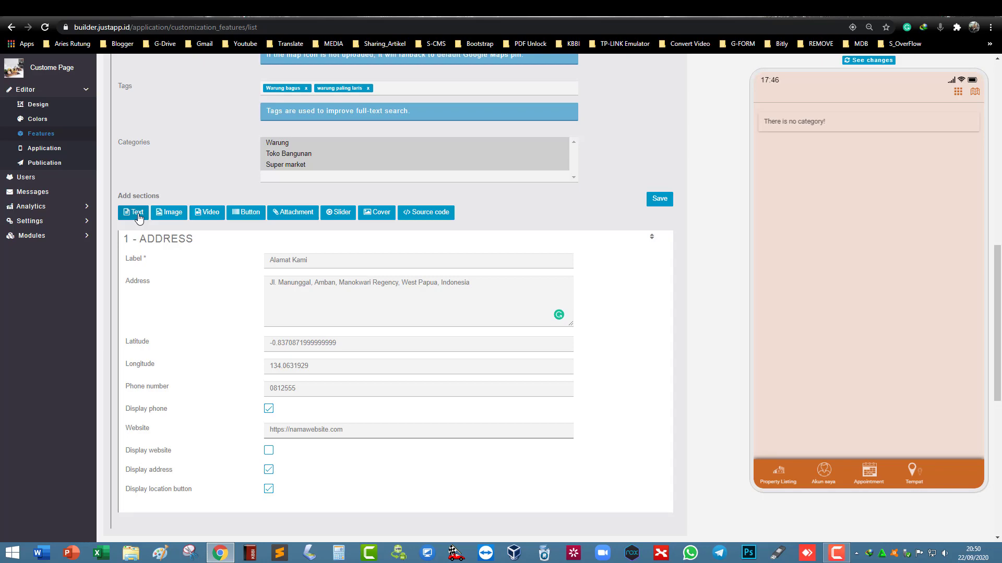
{"action": "scroll", "coordinate": [225, 178], "scroll_direction": "up", "scroll_amount": 9}
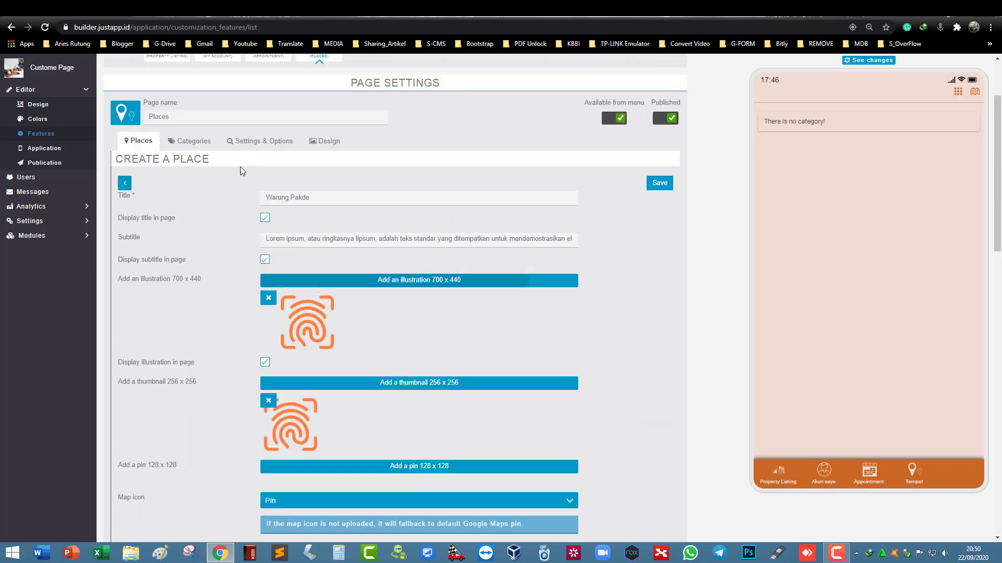
{"action": "scroll", "coordinate": [317, 208], "scroll_direction": "down", "scroll_amount": 12}
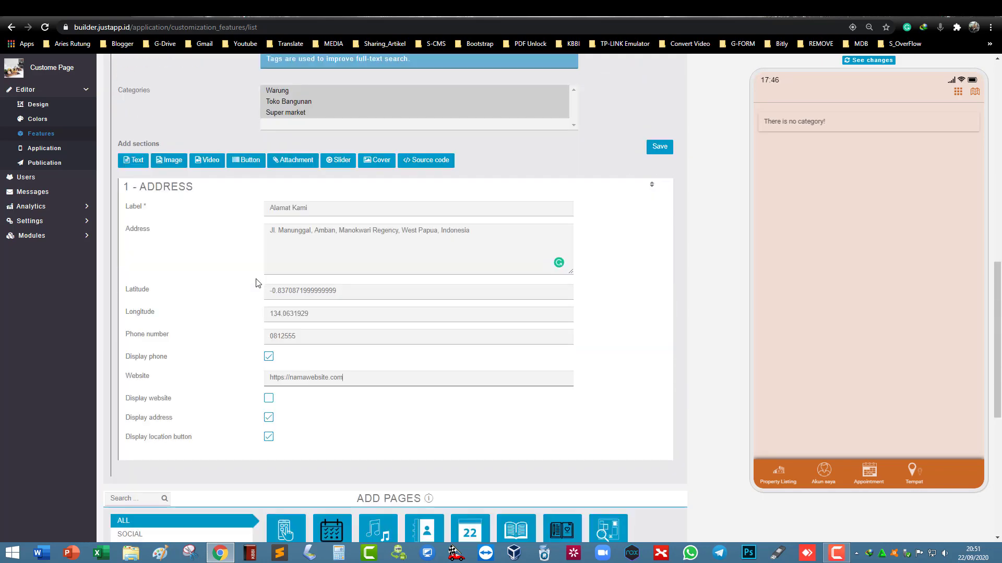
{"action": "scroll", "coordinate": [200, 264], "scroll_direction": "up", "scroll_amount": 4}
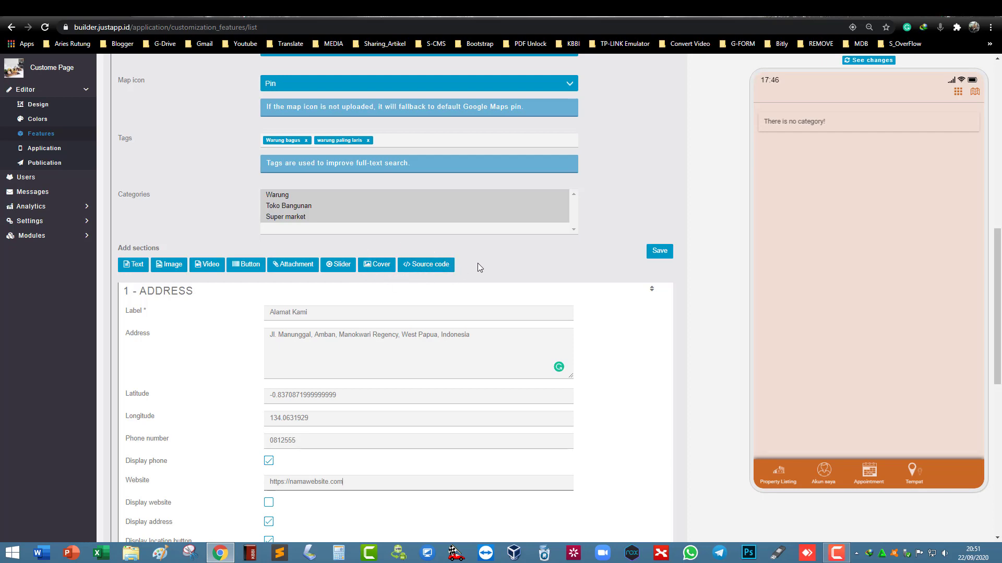
{"action": "scroll", "coordinate": [497, 402], "scroll_direction": "down", "scroll_amount": 5}
{"action": "scroll", "coordinate": [471, 279], "scroll_direction": "up", "scroll_amount": 3}
{"action": "scroll", "coordinate": [471, 280], "scroll_direction": "up", "scroll_amount": 3}
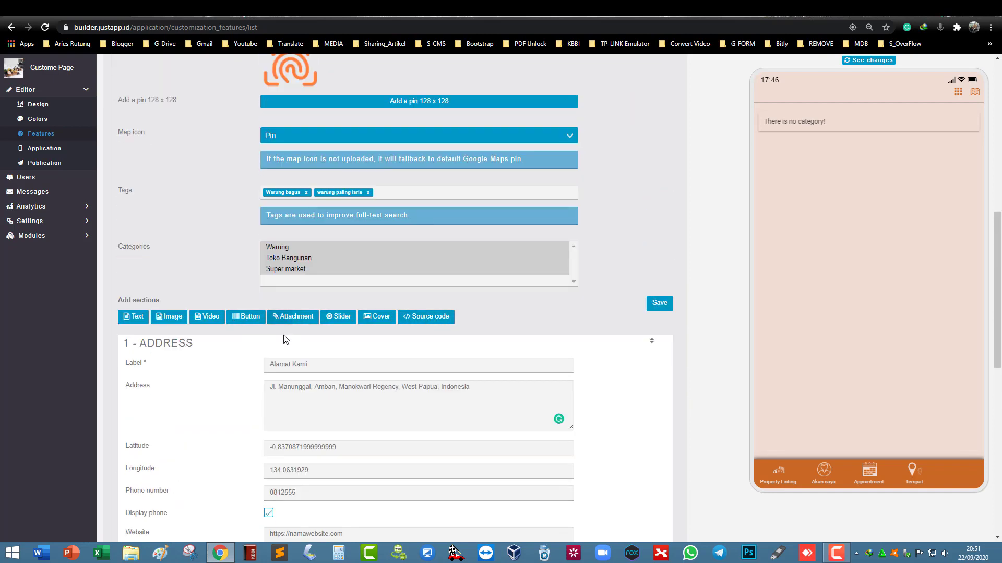
{"action": "scroll", "coordinate": [286, 340], "scroll_direction": "down", "scroll_amount": 5}
{"action": "scroll", "coordinate": [286, 340], "scroll_direction": "up", "scroll_amount": 2}
{"action": "scroll", "coordinate": [269, 253], "scroll_direction": "up", "scroll_amount": 4}
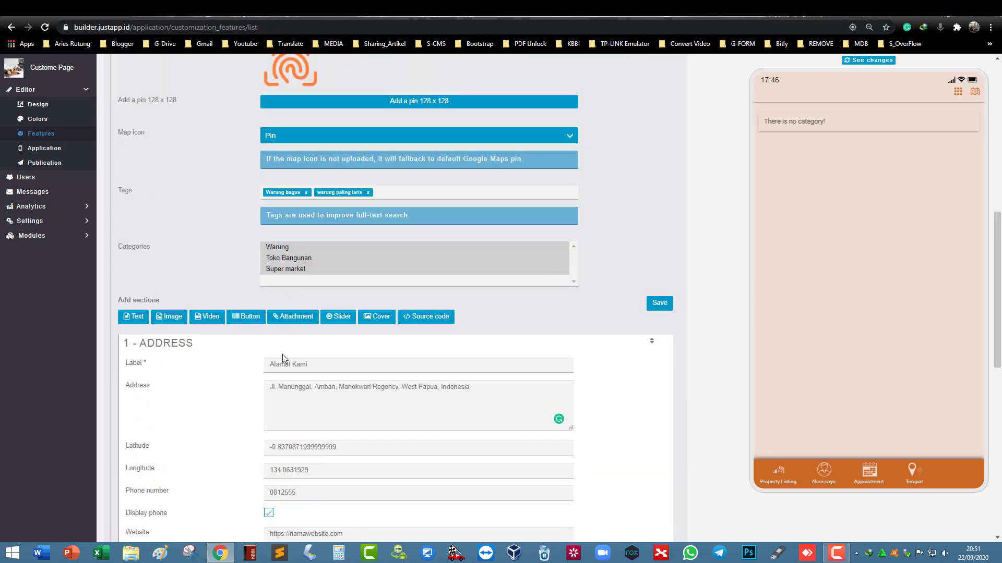
{"action": "scroll", "coordinate": [285, 360], "scroll_direction": "down", "scroll_amount": 5}
{"action": "scroll", "coordinate": [280, 368], "scroll_direction": "up", "scroll_amount": 1}
{"action": "scroll", "coordinate": [286, 339], "scroll_direction": "down", "scroll_amount": 1}
{"action": "scroll", "coordinate": [286, 335], "scroll_direction": "up", "scroll_amount": 4}
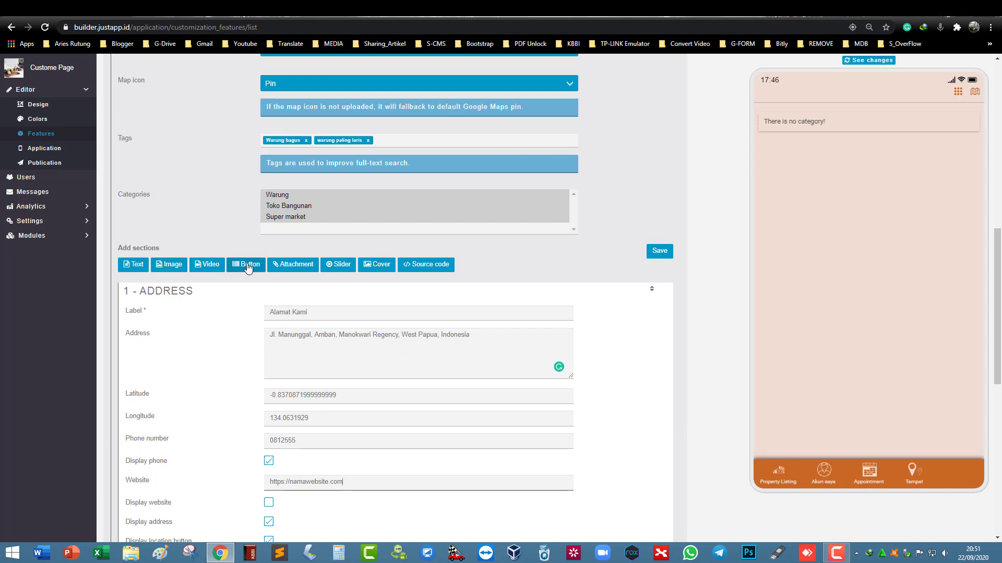
- Add a Button section below the address section and make it a Link button
{"action": "left_click", "coordinate": [248, 265]}
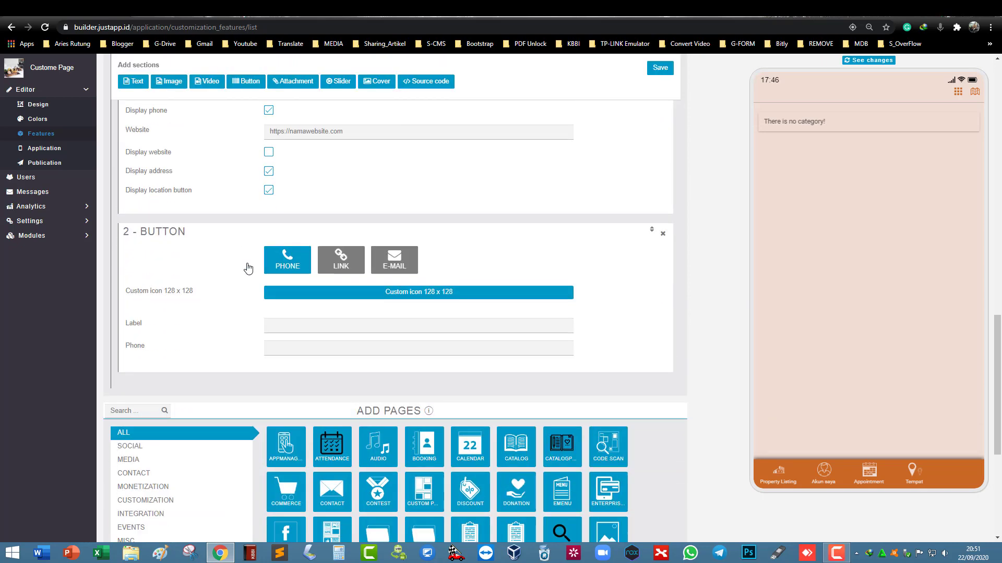
{"action": "scroll", "coordinate": [248, 269], "scroll_direction": "up", "scroll_amount": 2}
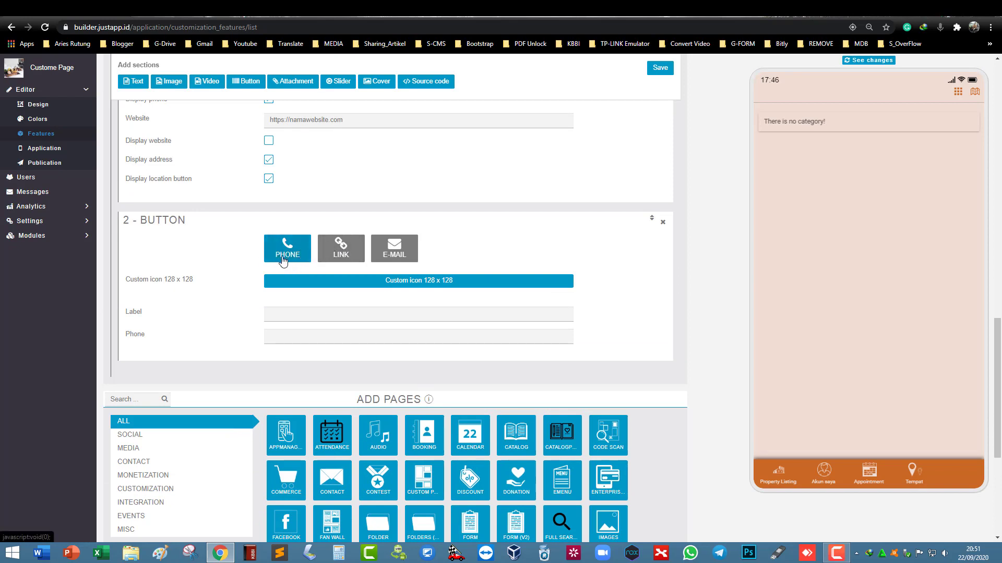
{"action": "scroll", "coordinate": [315, 240], "scroll_direction": "up", "scroll_amount": 2}
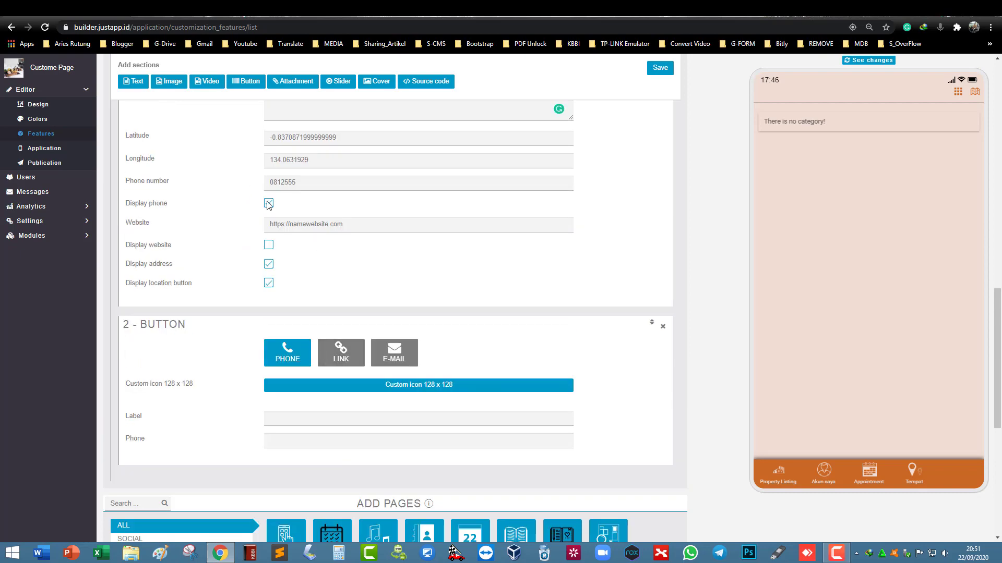
{"action": "scroll", "coordinate": [289, 182], "scroll_direction": "down", "scroll_amount": 2}
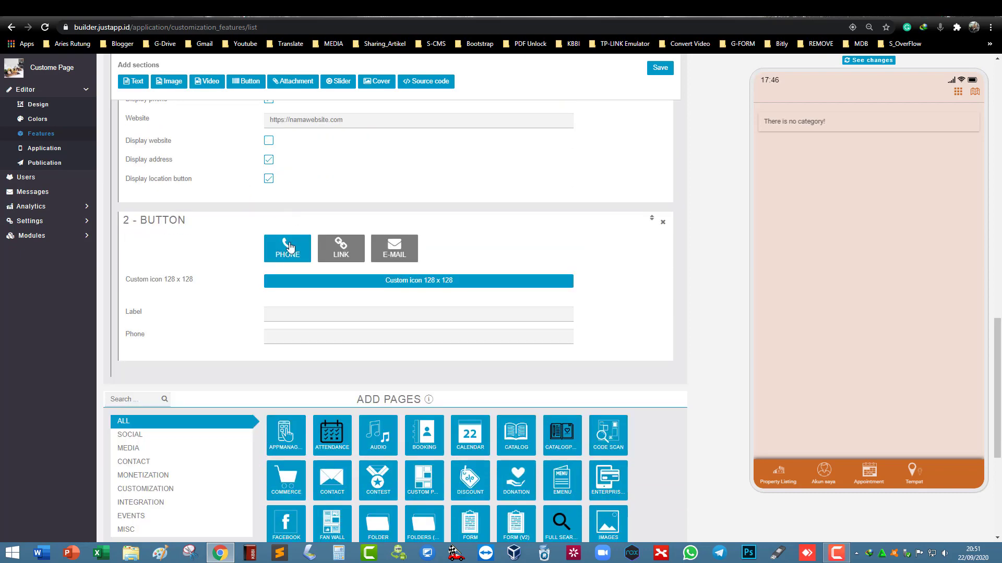
{"action": "left_click", "coordinate": [345, 252]}
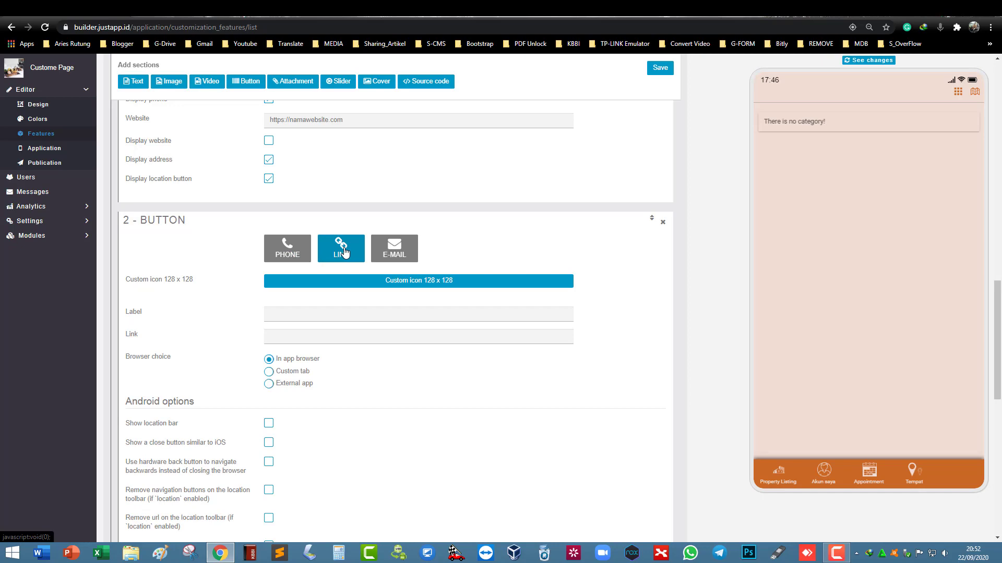
- Add the BeFunky-design (3) image as the button's custom icon, accepting the default square crop around the fingerprint
{"action": "left_click", "coordinate": [379, 281]}
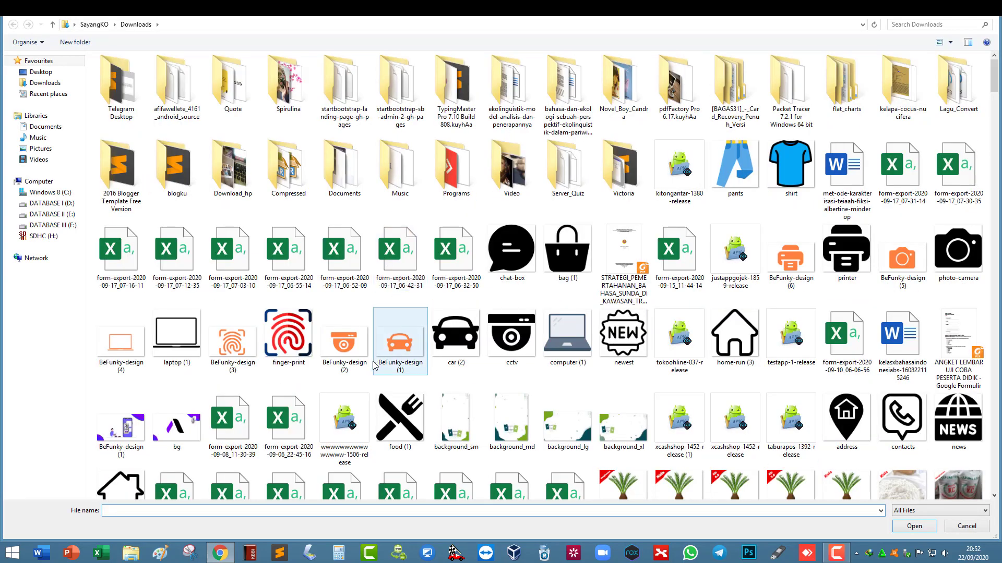
{"action": "double_click", "coordinate": [244, 348]}
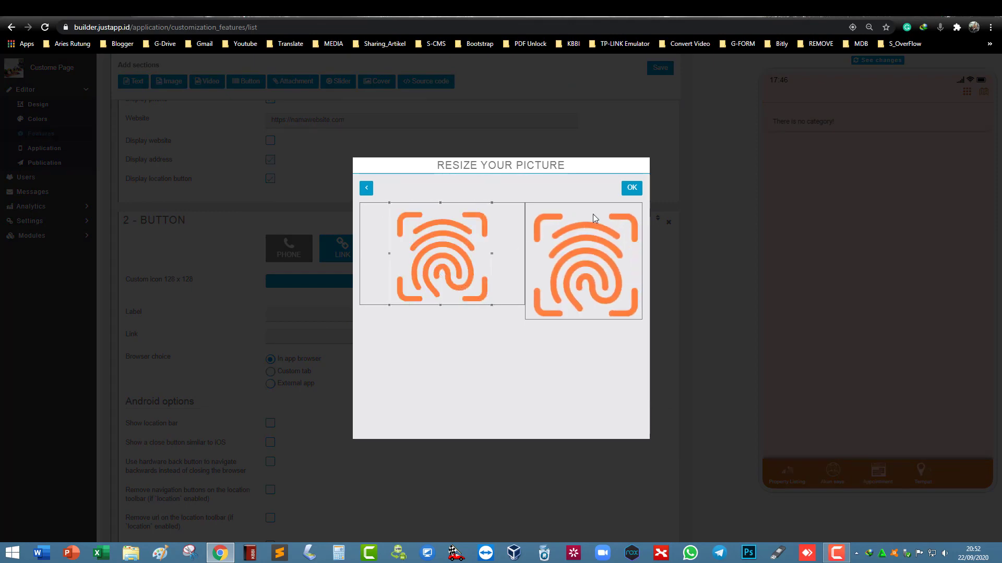
{"action": "left_click", "coordinate": [632, 188]}
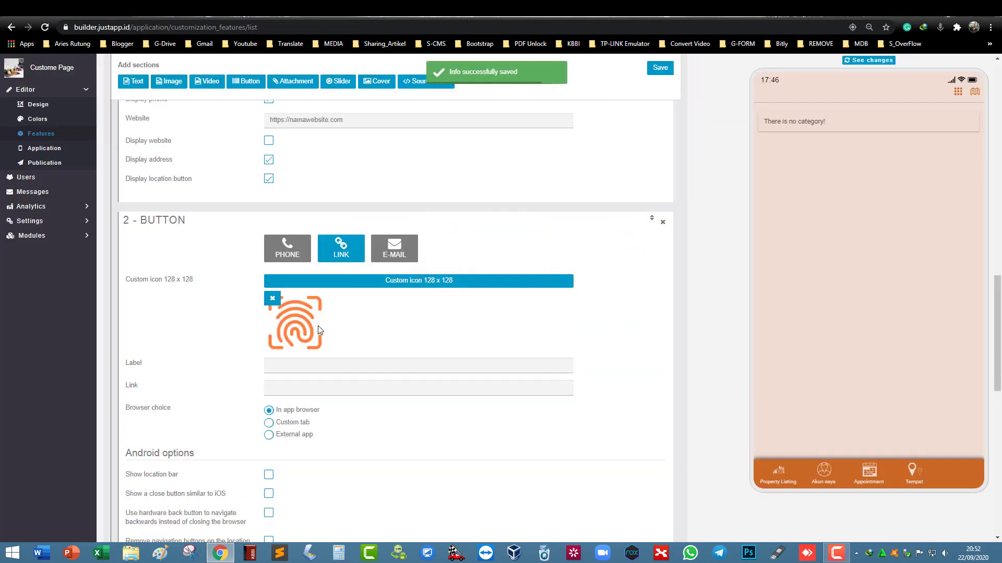
- Label the link button "WhatsApp"
{"action": "scroll", "coordinate": [315, 329], "scroll_direction": "down", "scroll_amount": 2}
{"action": "left_click", "coordinate": [301, 263]}
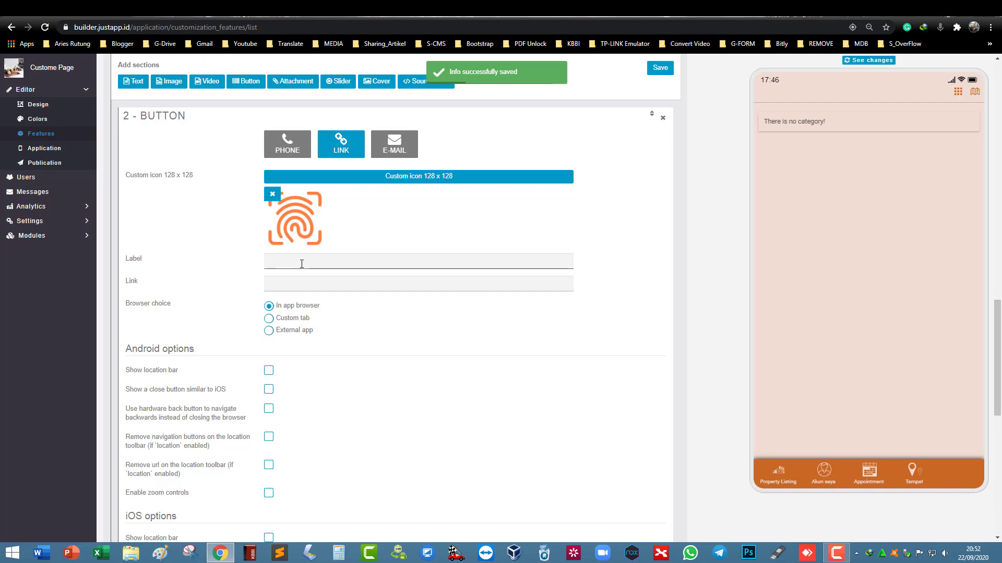
{"action": "type", "text": "WhatsApp"}
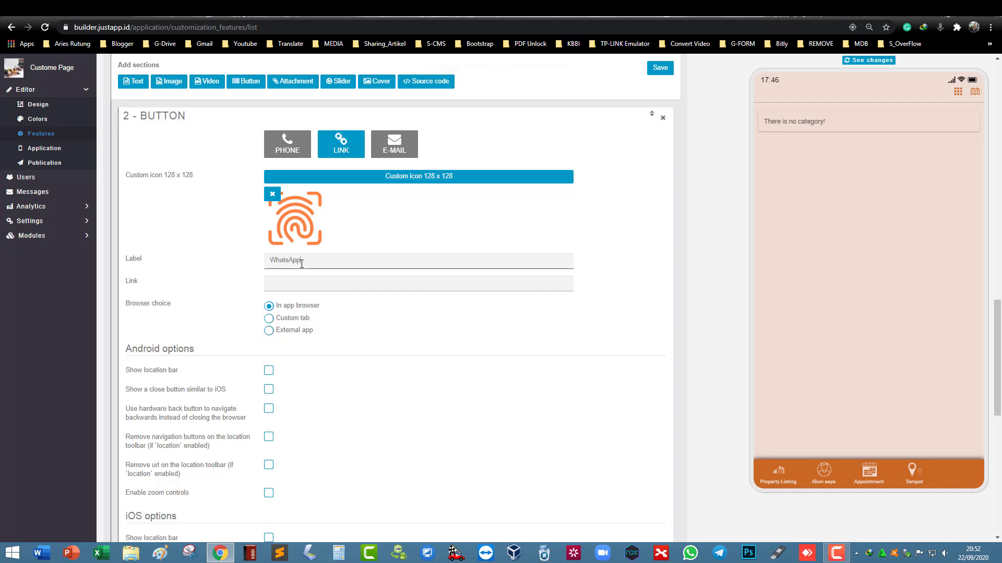
- Go to the forum post "Cara Open External Link" and find the WhatsApp link script in its instructions
{"action": "left_click", "coordinate": [281, 285]}
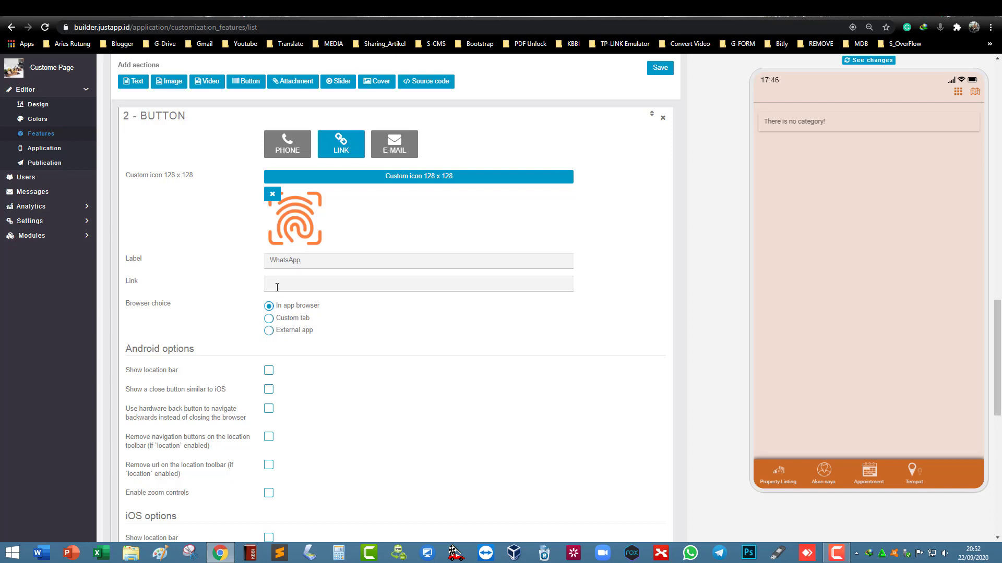
{"action": "key", "text": "ctrl+Tab"}
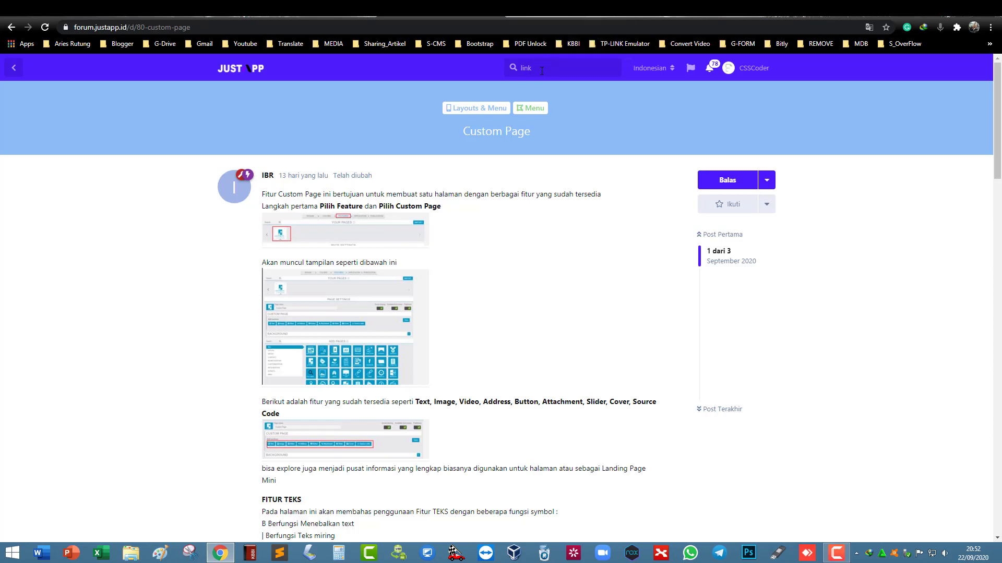
{"action": "left_click", "coordinate": [554, 17]}
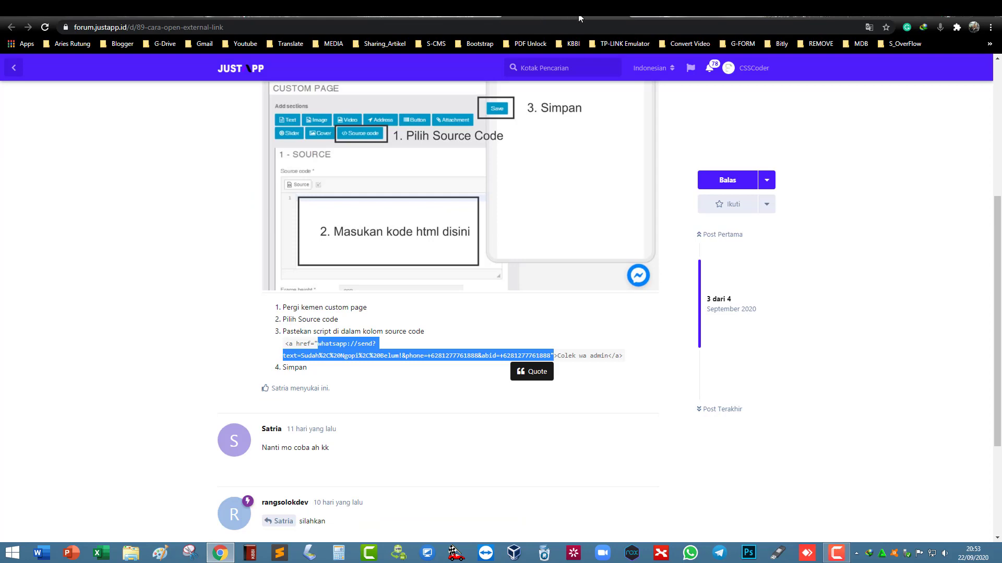
{"action": "scroll", "coordinate": [422, 167], "scroll_direction": "up", "scroll_amount": 5}
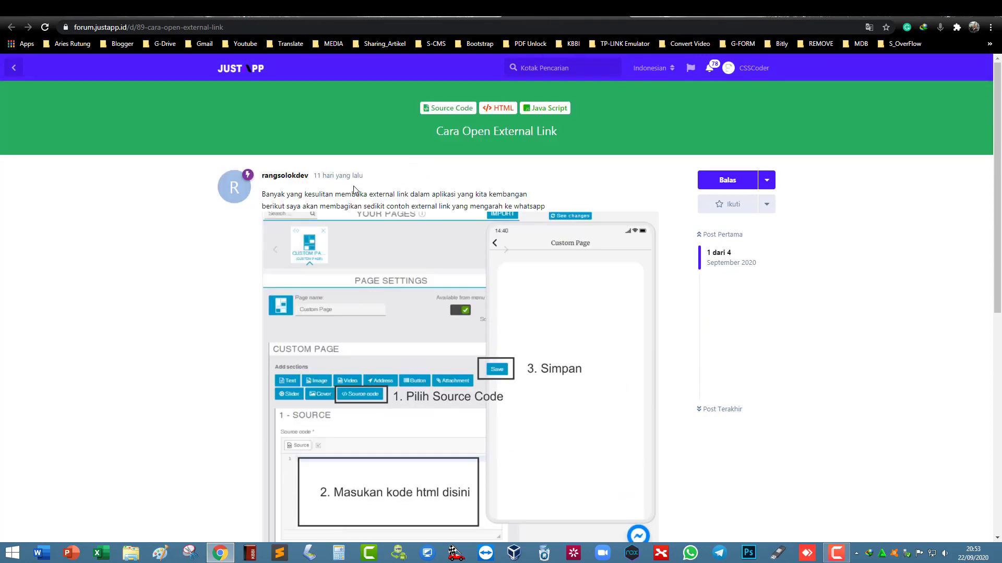
{"action": "scroll", "coordinate": [279, 191], "scroll_direction": "down", "scroll_amount": 6}
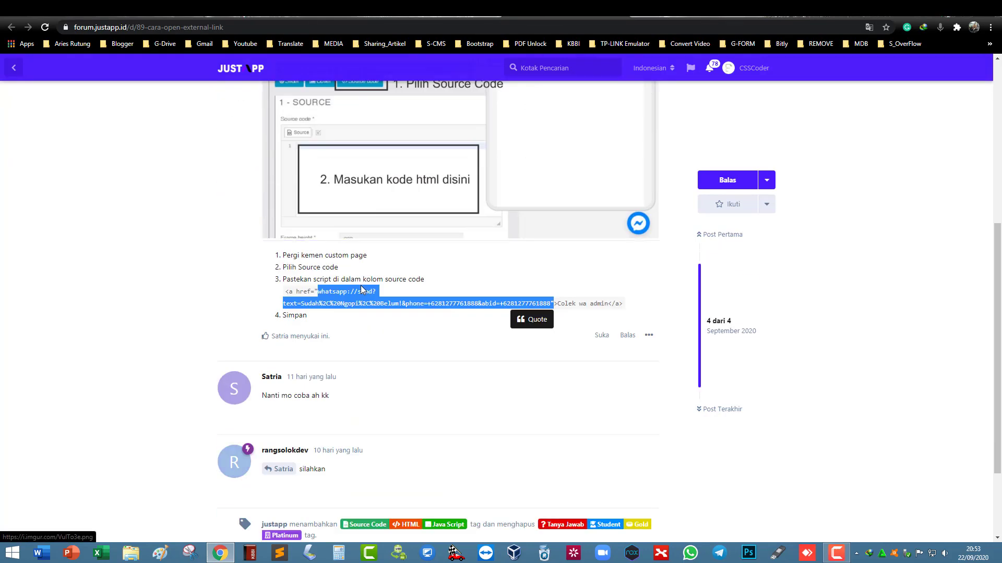
{"action": "scroll", "coordinate": [346, 291], "scroll_direction": "up", "scroll_amount": 2}
{"action": "scroll", "coordinate": [344, 291], "scroll_direction": "down", "scroll_amount": 2}
- Copy only the whatsapp://send address from the script's href, through the final phone number and without the closing quotation mark
{"action": "left_click", "coordinate": [282, 298]}
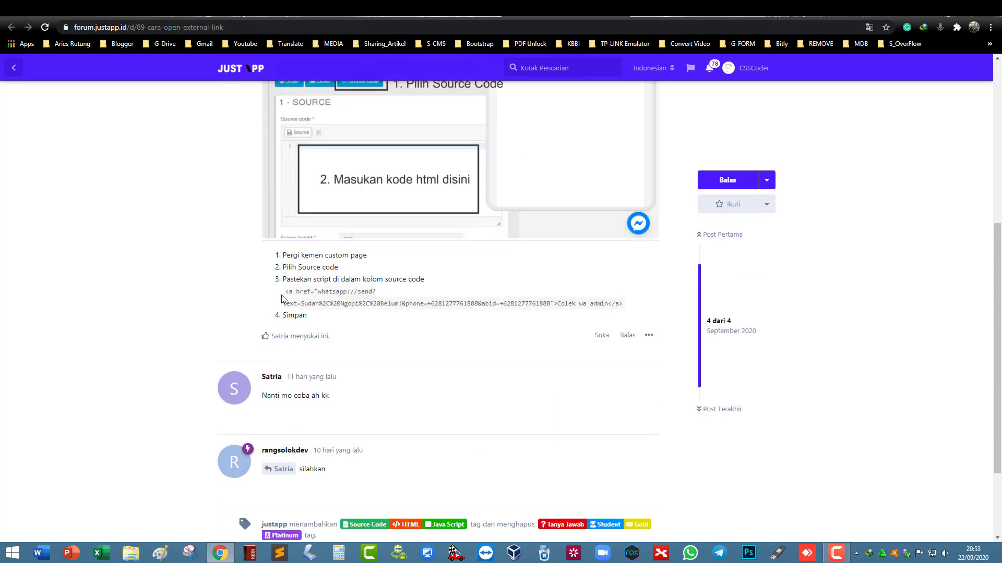
{"action": "left_click_drag", "start_coordinate": [352, 292], "coordinate": [623, 304]}
{"action": "left_click", "coordinate": [532, 319]}
{"action": "left_click_drag", "start_coordinate": [319, 291], "coordinate": [553, 307]}
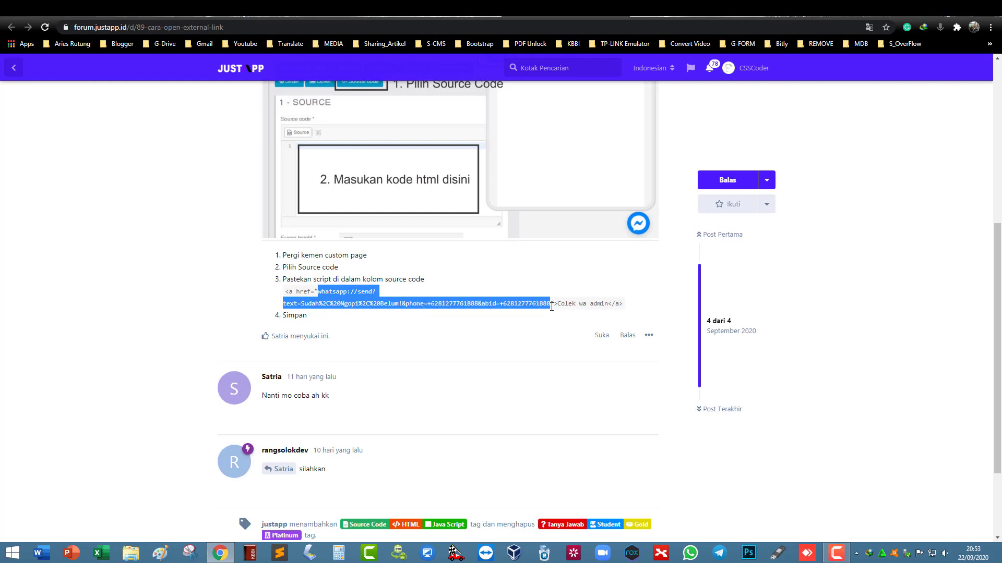
{"action": "left_click_drag", "start_coordinate": [551, 307], "coordinate": [551, 307]}
{"action": "right_click", "coordinate": [477, 304]}
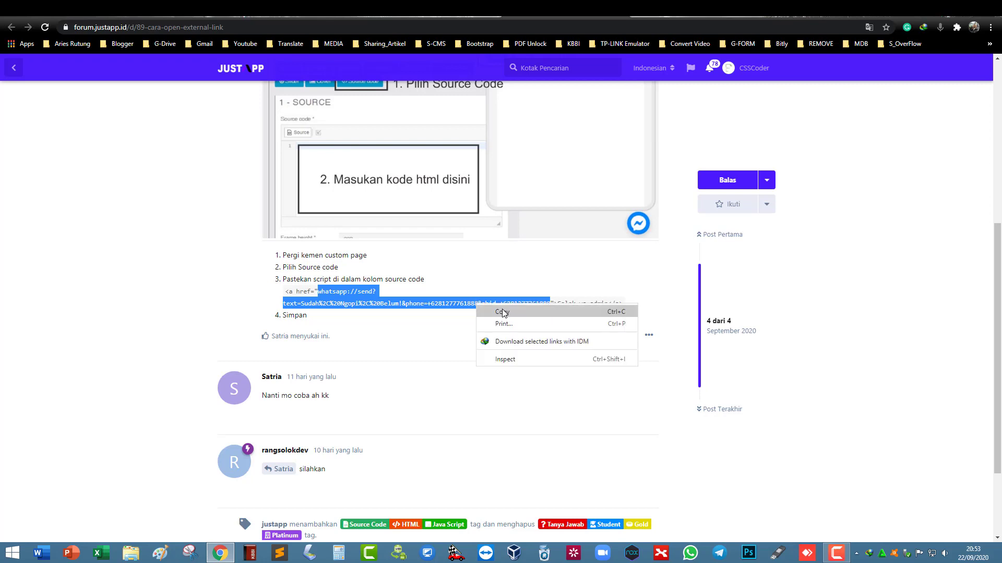
{"action": "left_click", "coordinate": [502, 312]}
- Paste the copied address as the WhatsApp button's link and enable the Android options removing navigation buttons and URL from the location toolbar
{"action": "key", "text": "ctrl+Tab"}
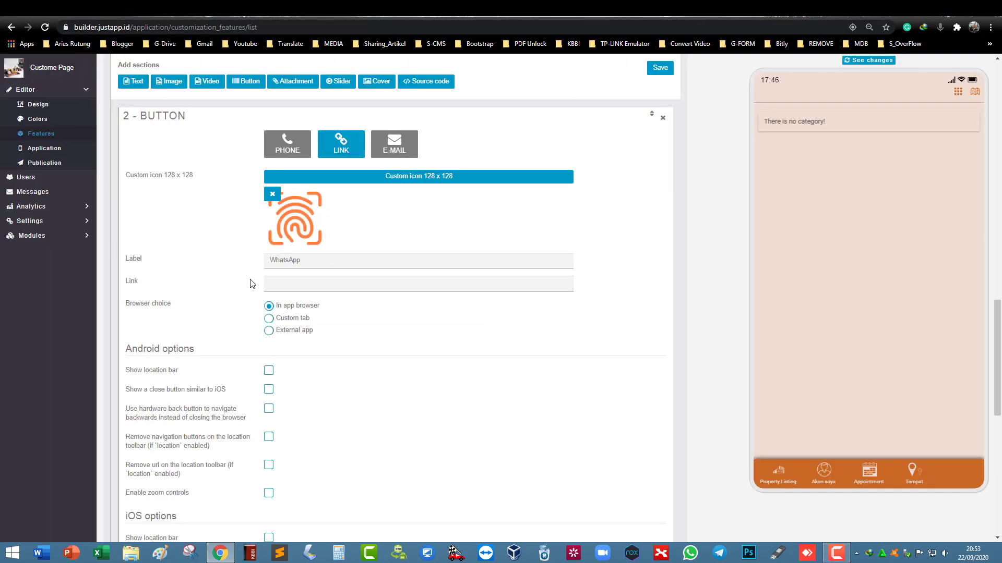
{"action": "key", "text": "ctrl+v"}
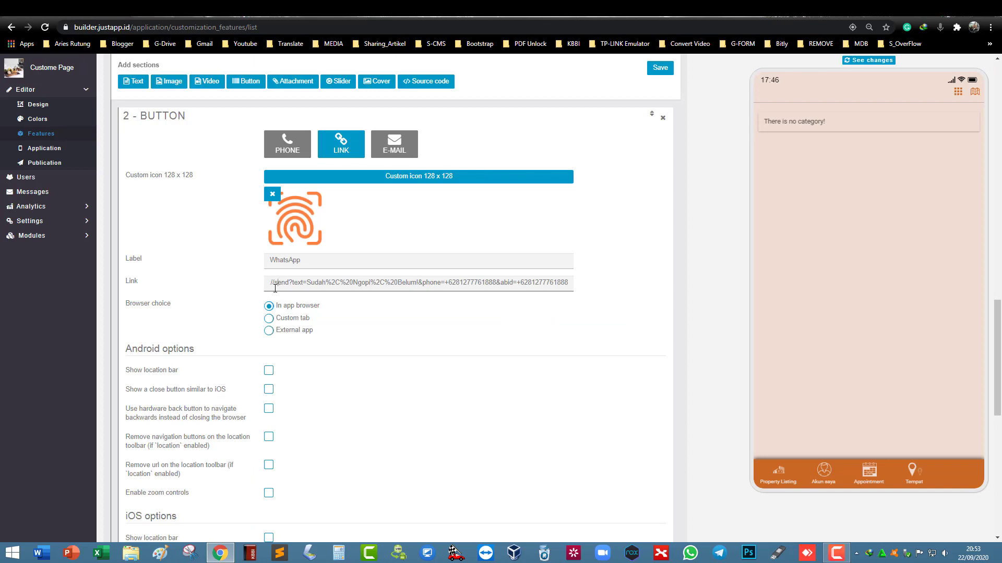
{"action": "key", "text": "Home"}
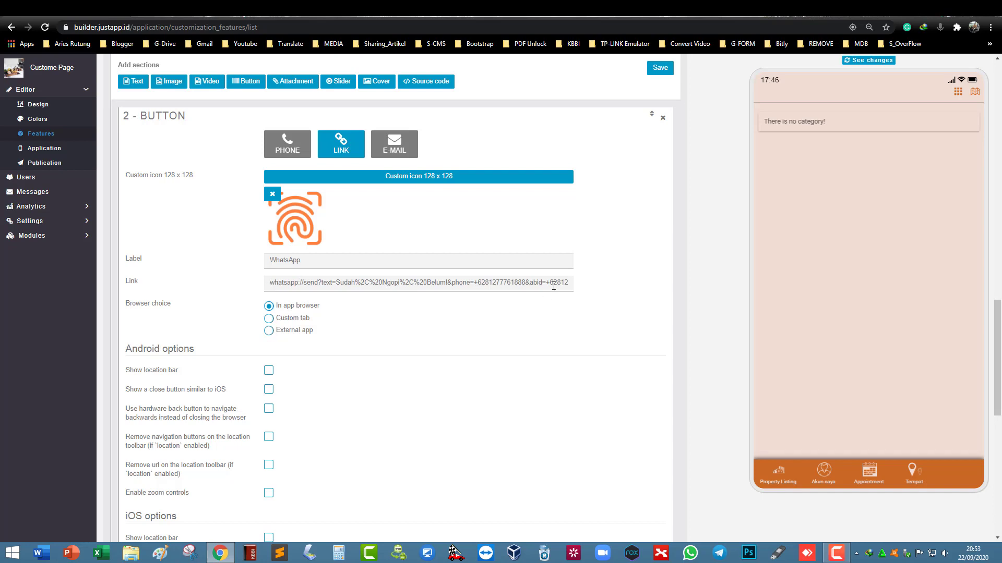
{"action": "key", "text": "End"}
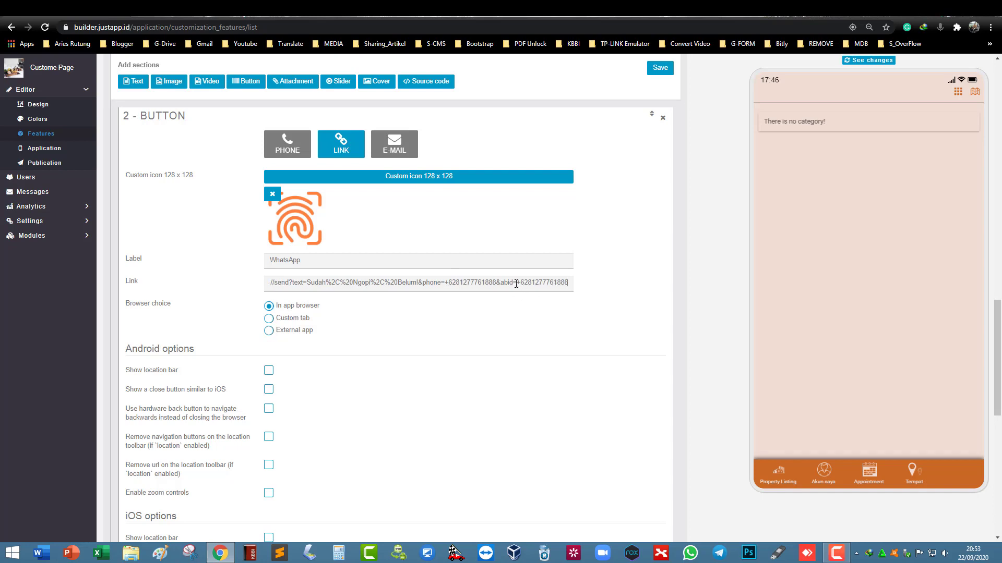
{"action": "scroll", "coordinate": [318, 321], "scroll_direction": "down", "scroll_amount": 2}
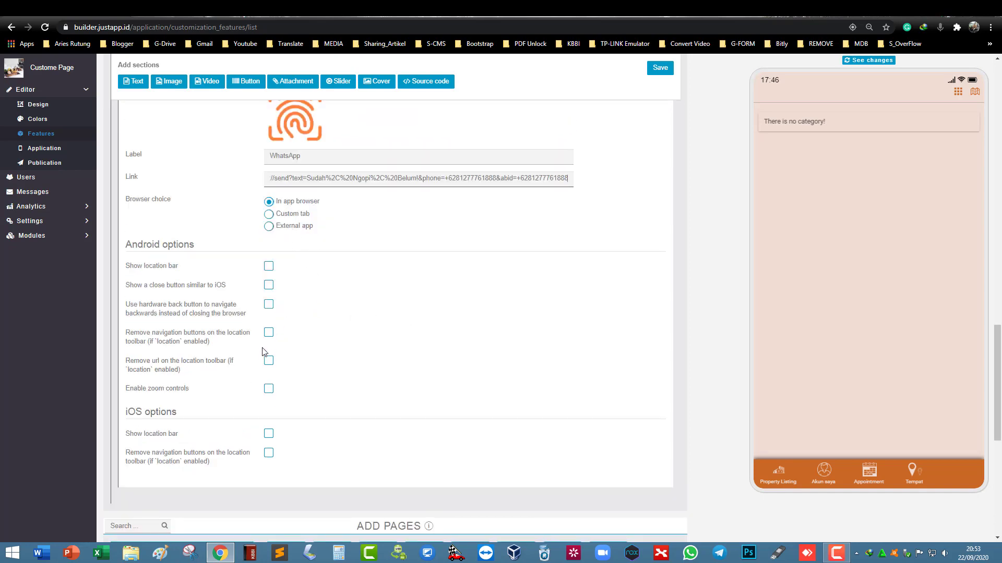
{"action": "left_click", "coordinate": [268, 332]}
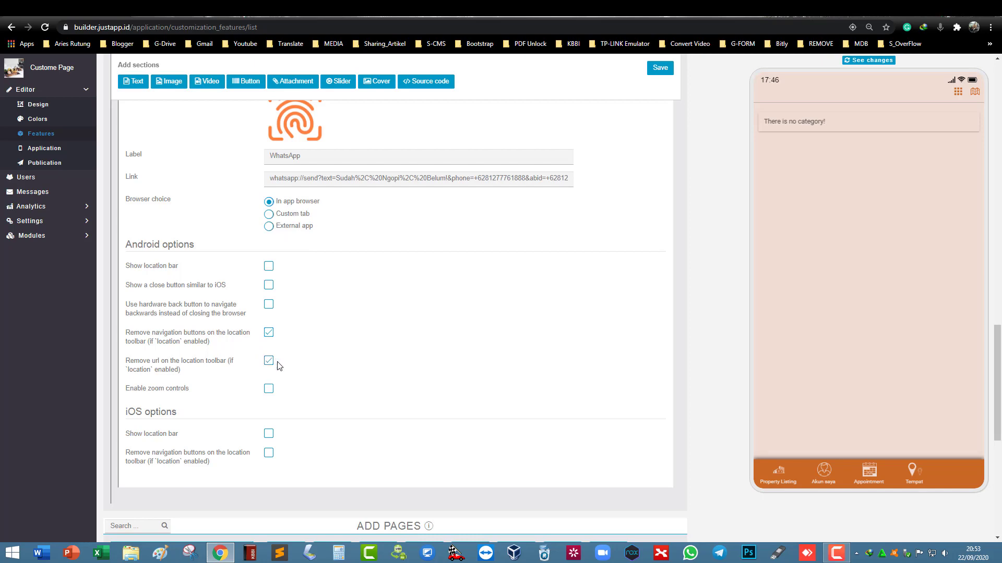
- Review the completed form for Warung Pakde and save the place
{"action": "scroll", "coordinate": [420, 302], "scroll_direction": "up", "scroll_amount": 6}
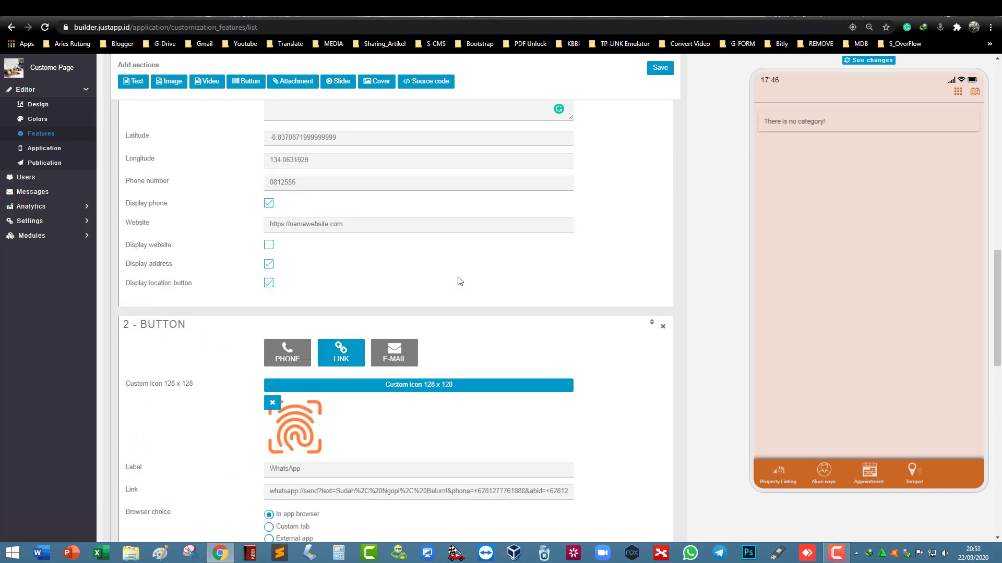
{"action": "scroll", "coordinate": [459, 282], "scroll_direction": "up", "scroll_amount": 8}
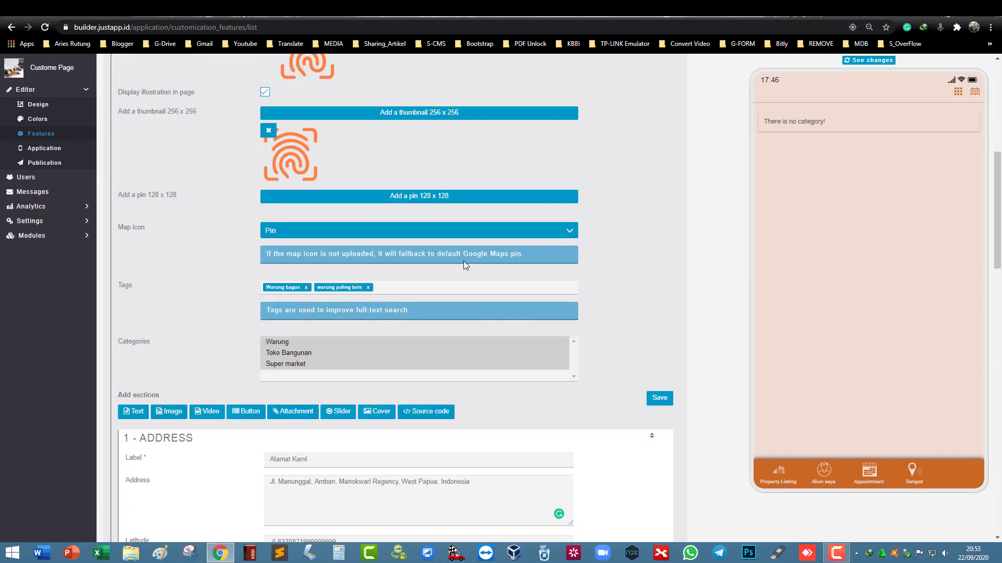
{"action": "scroll", "coordinate": [463, 261], "scroll_direction": "down", "scroll_amount": 6}
{"action": "scroll", "coordinate": [464, 262], "scroll_direction": "up", "scroll_amount": 3}
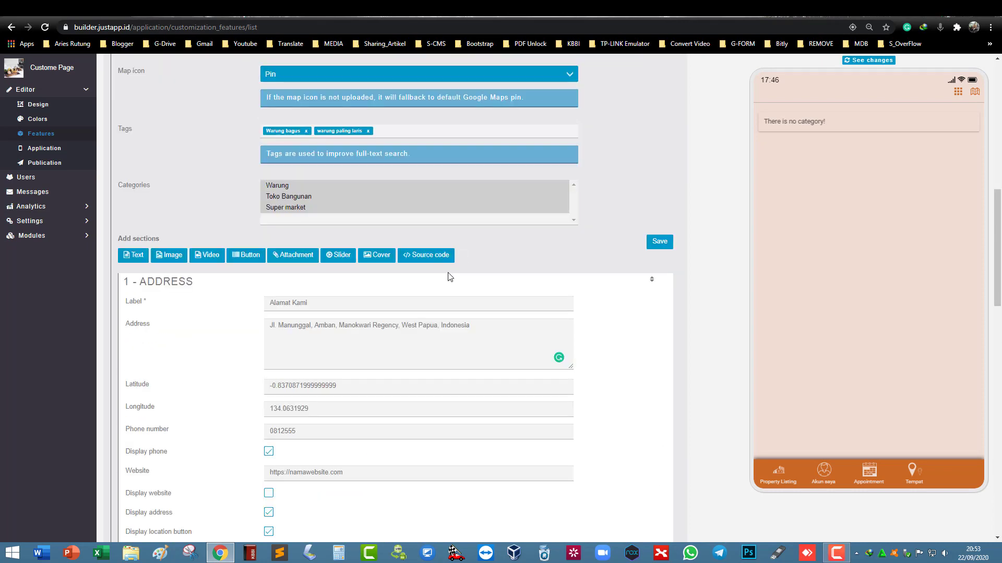
{"action": "scroll", "coordinate": [449, 276], "scroll_direction": "up", "scroll_amount": 10}
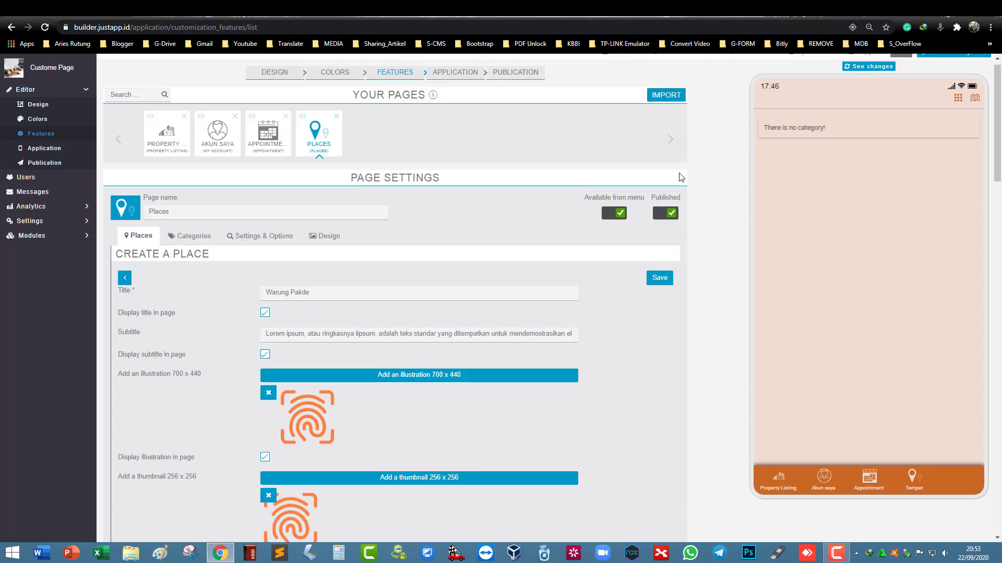
{"action": "left_click", "coordinate": [659, 277]}
{"action": "scroll", "coordinate": [499, 295], "scroll_direction": "down", "scroll_amount": 6}
{"action": "scroll", "coordinate": [499, 295], "scroll_direction": "down", "scroll_amount": 3}
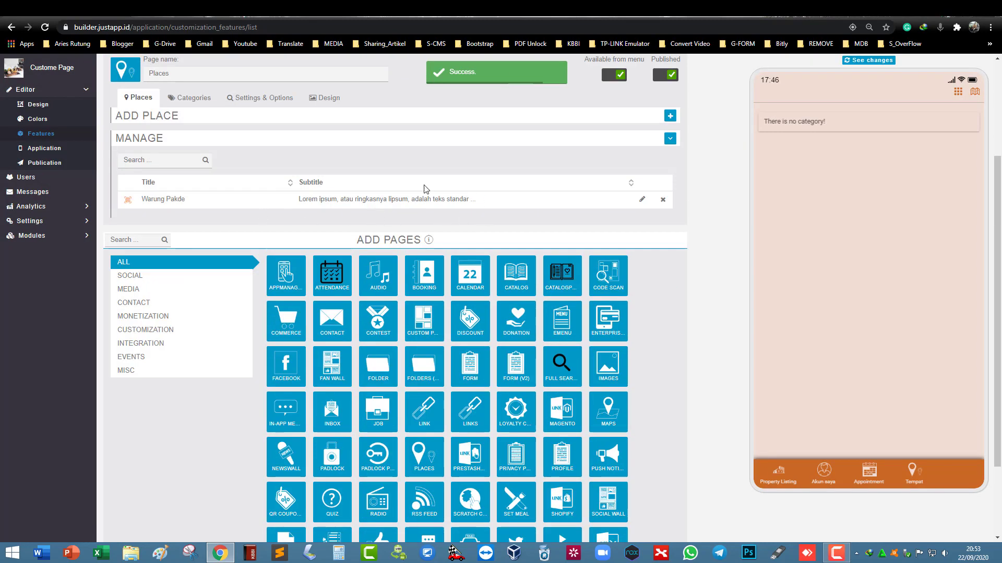
- Refresh the app preview and open the Warung Pakde place from the Tempat page
{"action": "scroll", "coordinate": [621, 186], "scroll_direction": "up", "scroll_amount": 2}
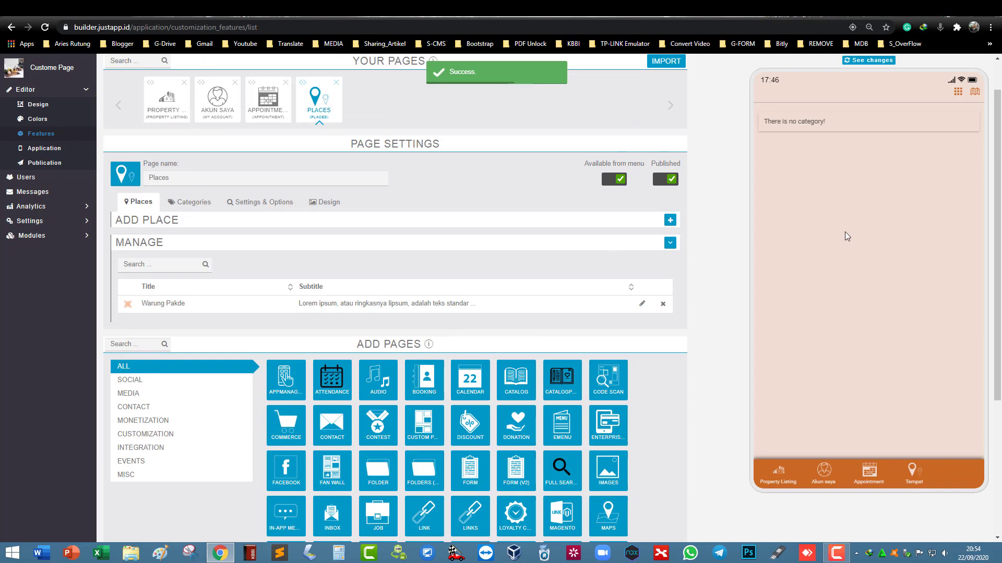
{"action": "left_click", "coordinate": [880, 62]}
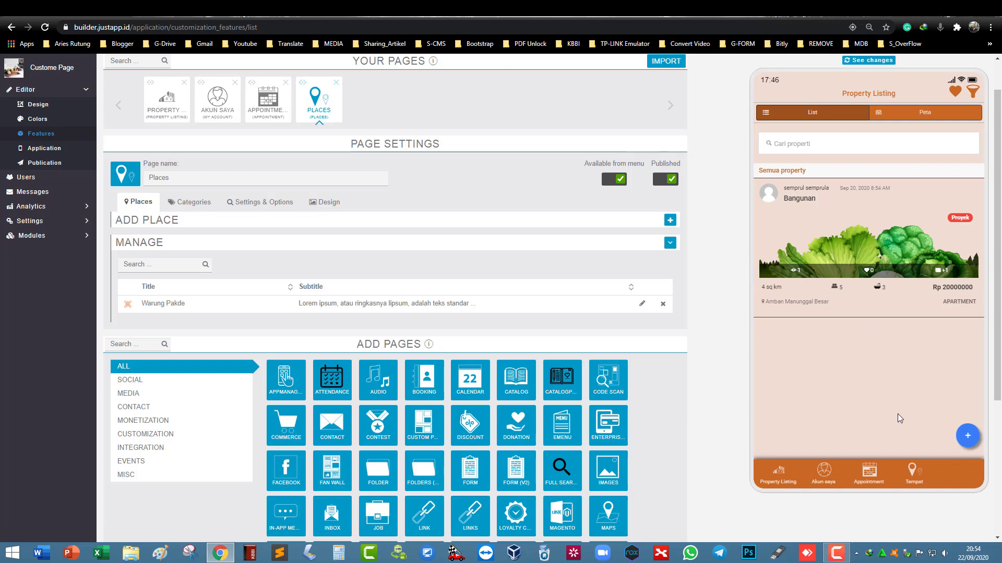
{"action": "left_click", "coordinate": [919, 474]}
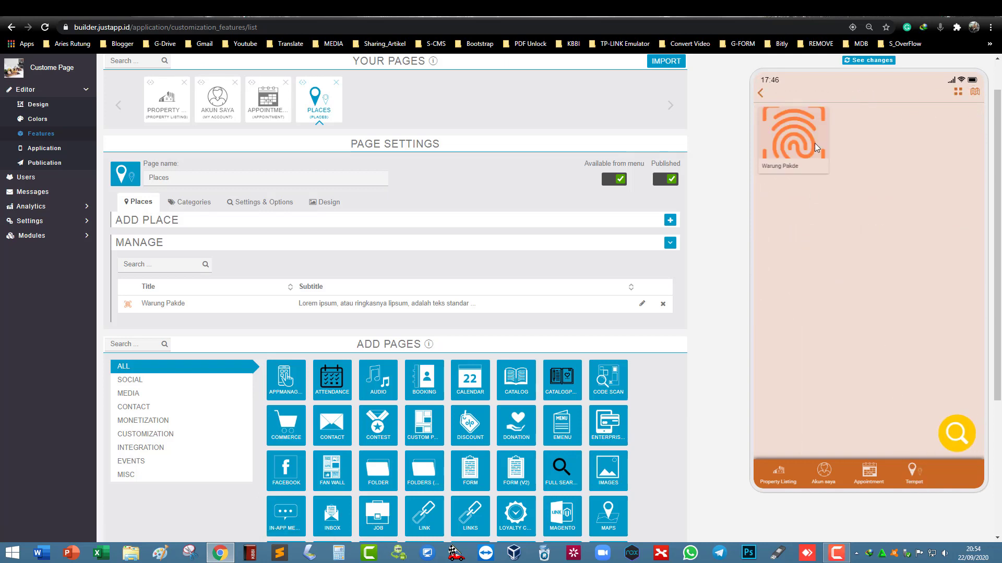
{"action": "left_click", "coordinate": [805, 150]}
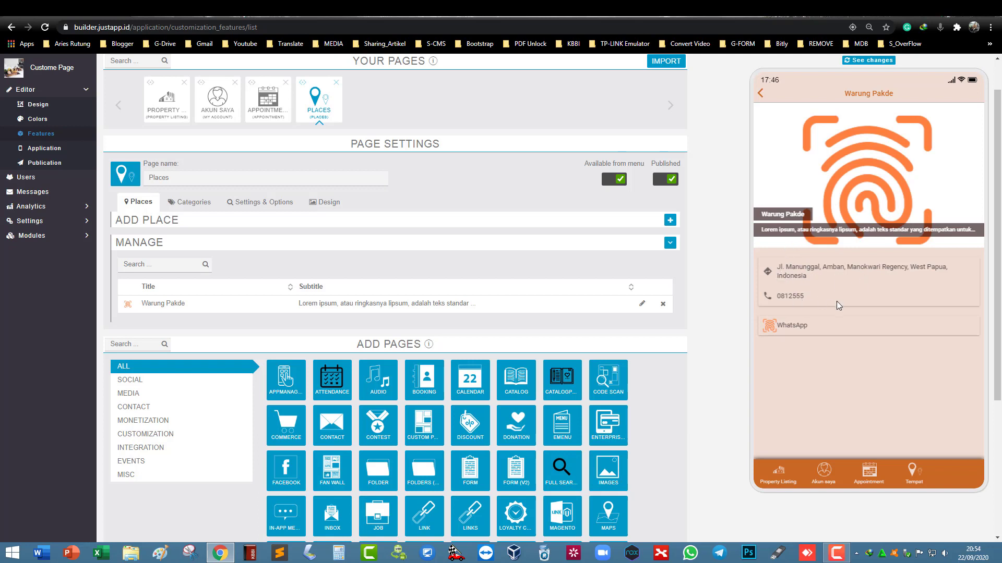
- Test the WhatsApp button and the phone number in the place preview, dismissing each external app request
{"action": "left_click", "coordinate": [807, 330]}
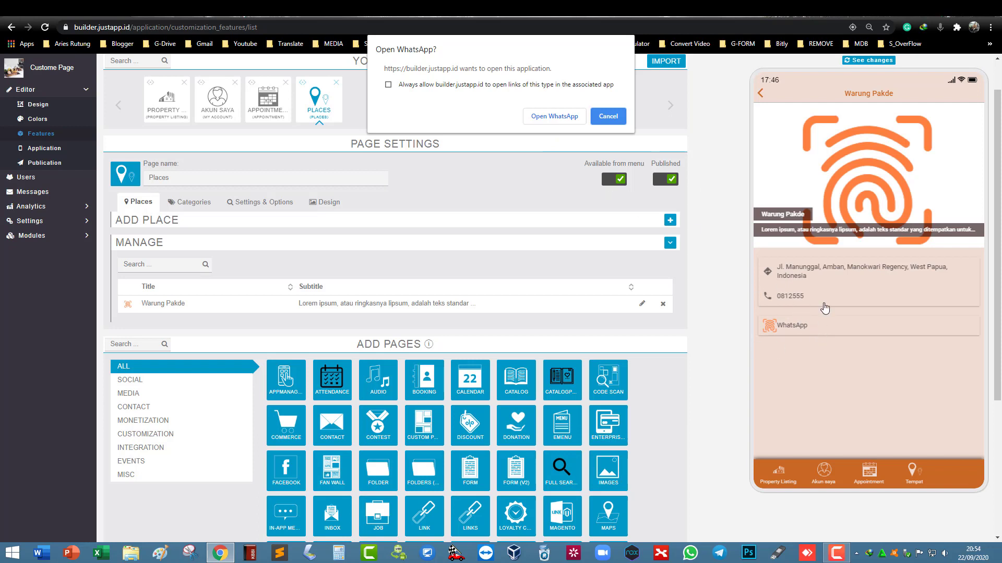
{"action": "left_click", "coordinate": [608, 116]}
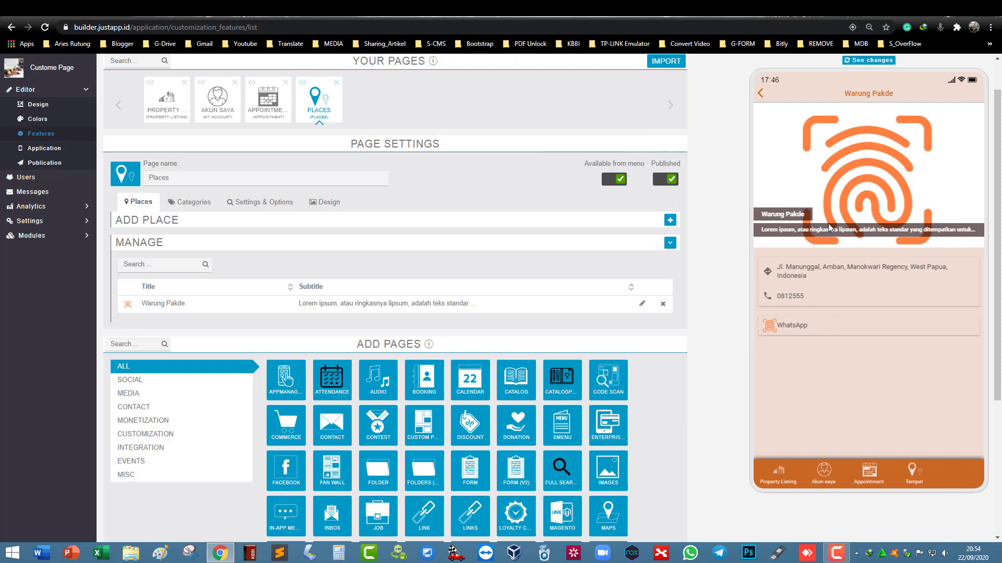
{"action": "left_click", "coordinate": [793, 302]}
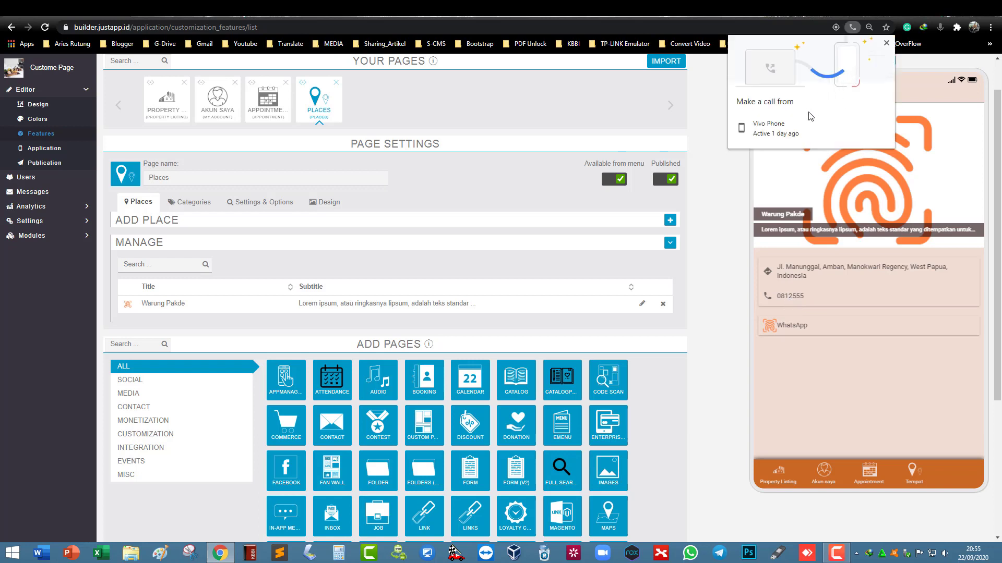
{"action": "left_click", "coordinate": [885, 43]}
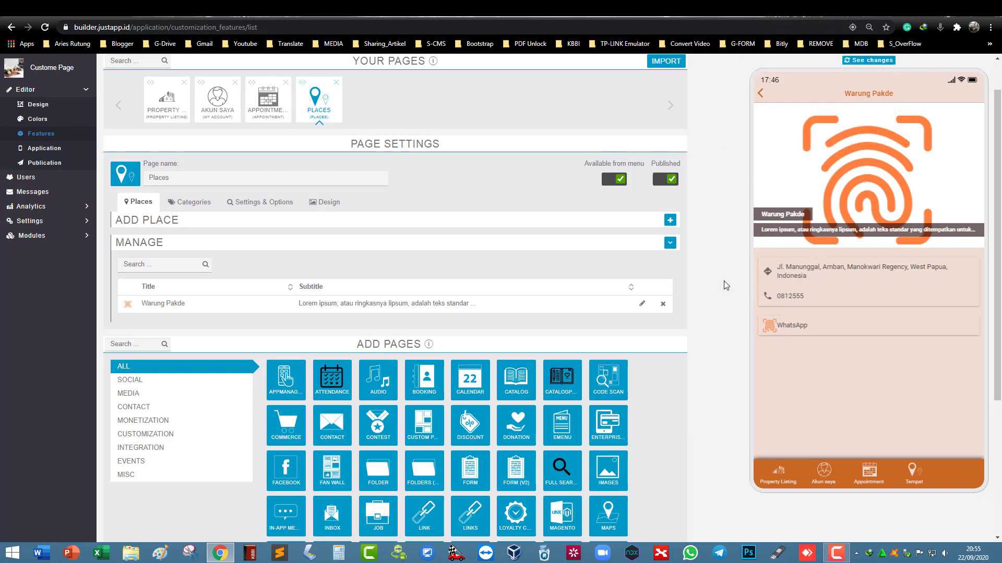
- Test the address entry in the Warung Pakde preview and dismiss the resulting notice
{"action": "left_click", "coordinate": [817, 276]}
{"action": "left_click", "coordinate": [817, 276]}
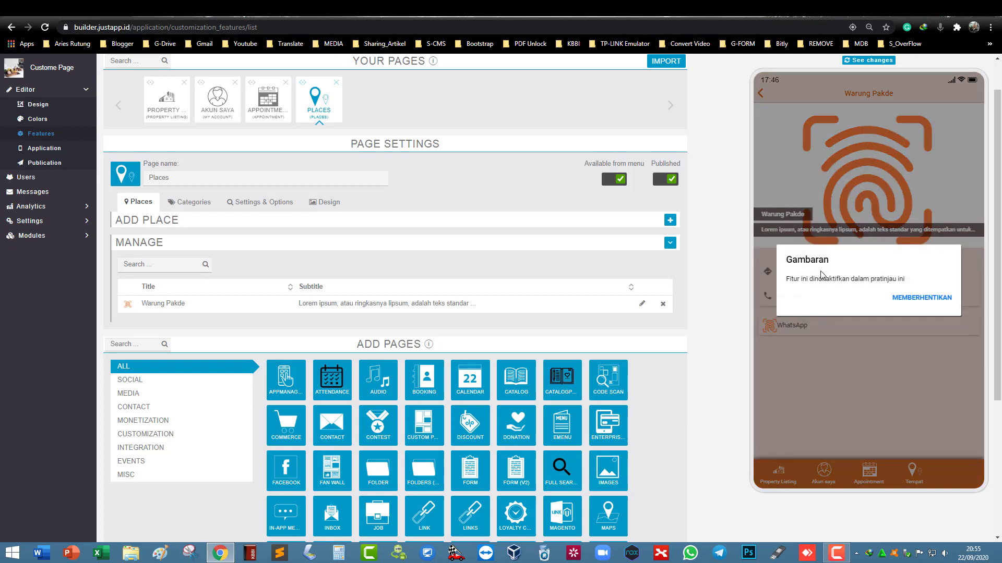
{"action": "left_click", "coordinate": [909, 307]}
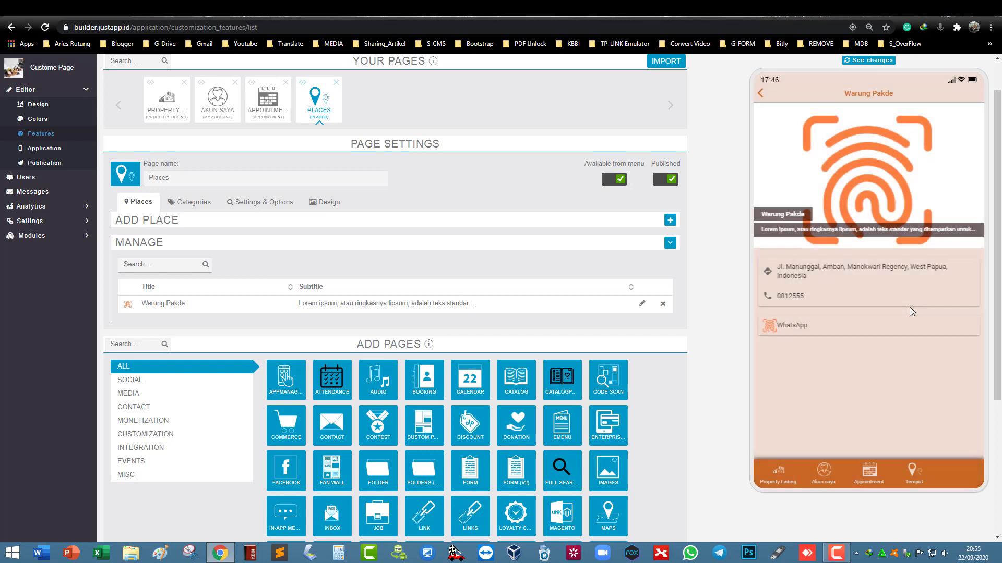